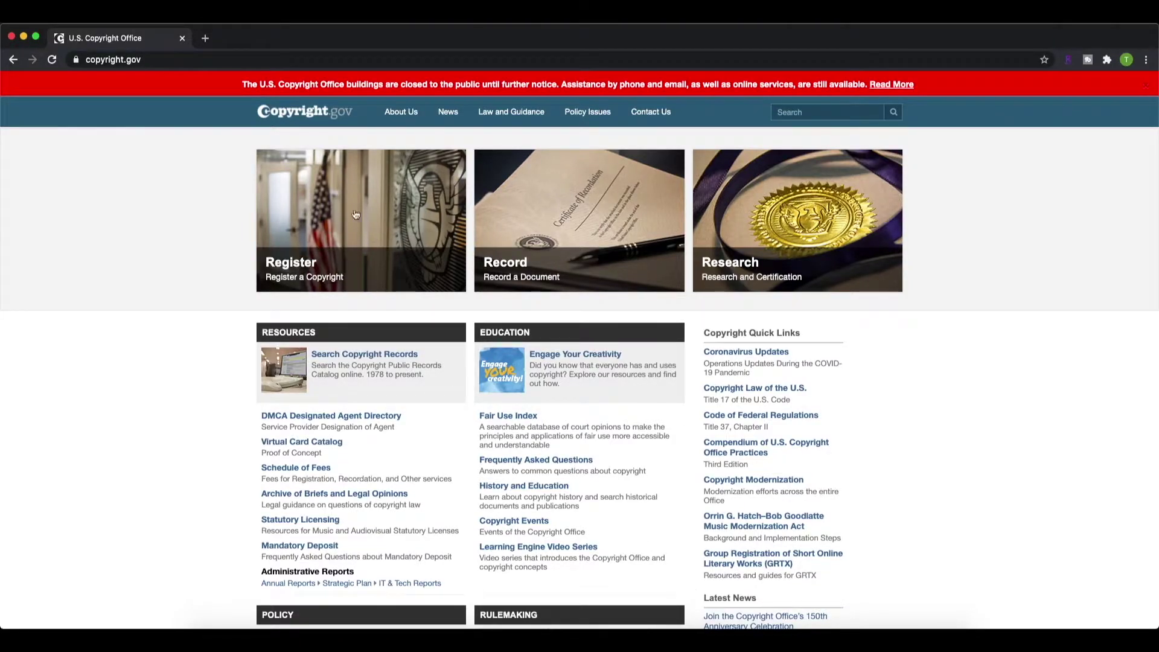
# Step: Open the copyright registration portal and choose the Performing Arts category
pyautogui.click(301, 264)
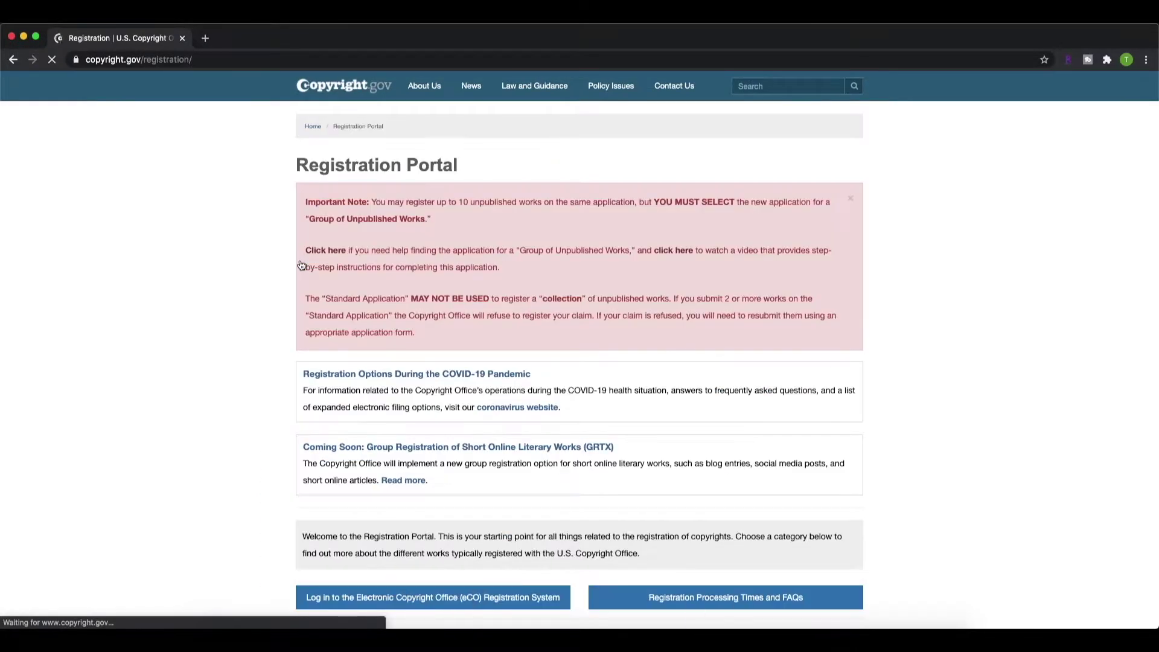
pyautogui.scroll(-5, 290, 268)
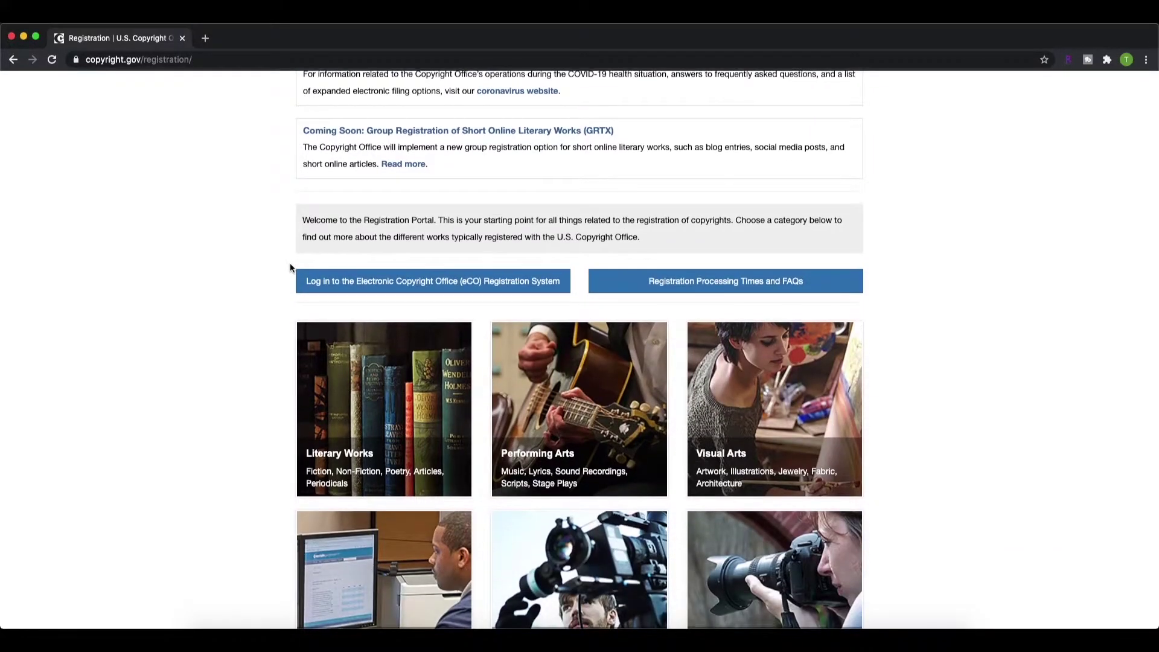
pyautogui.scroll(-3, 290, 267)
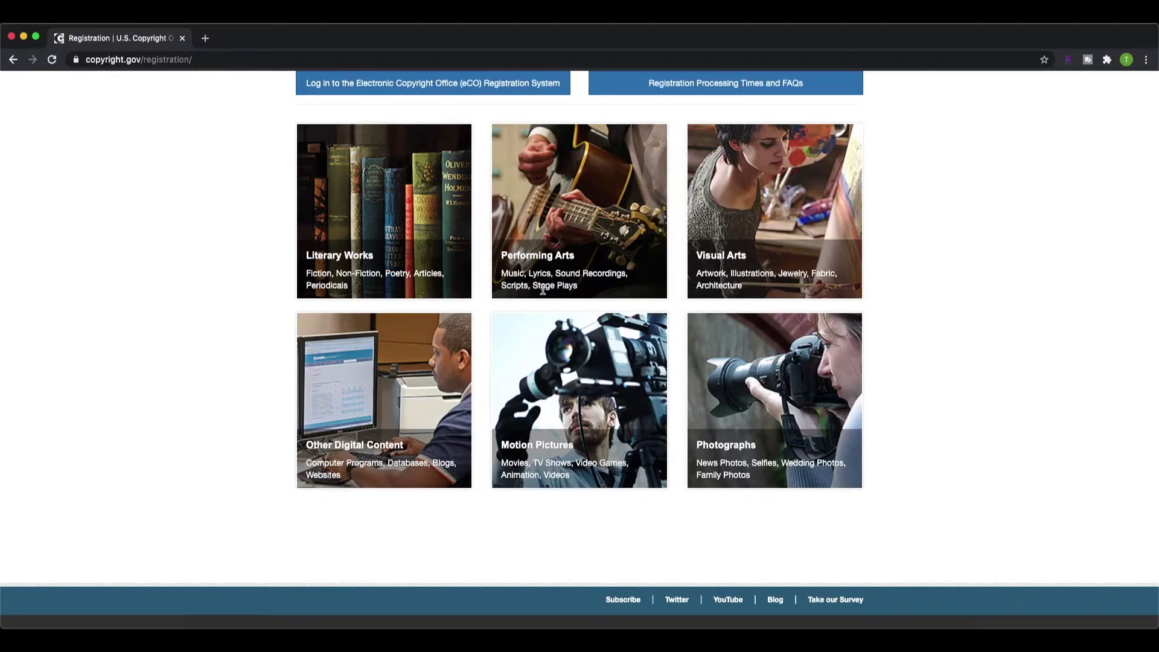
pyautogui.click(557, 261)
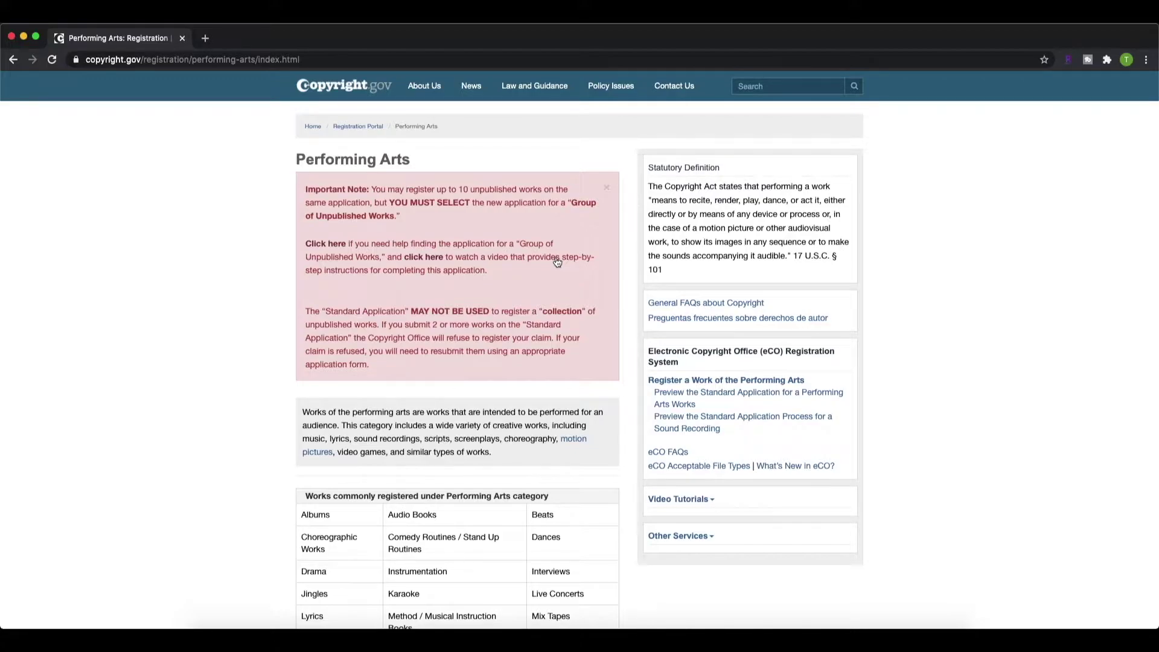
# Step: Review the works commonly registered as performing arts, open the eCO registration system for such a work and dismiss the browser notice
pyautogui.scroll(-5, 488, 319)
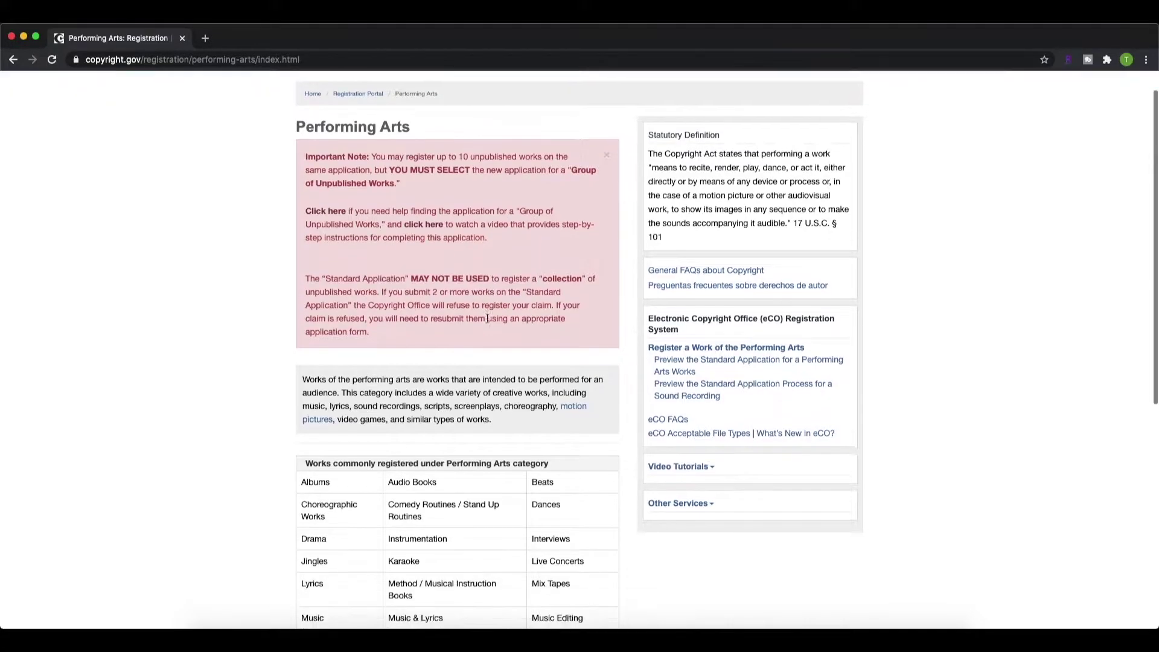
pyautogui.scroll(-5, 488, 318)
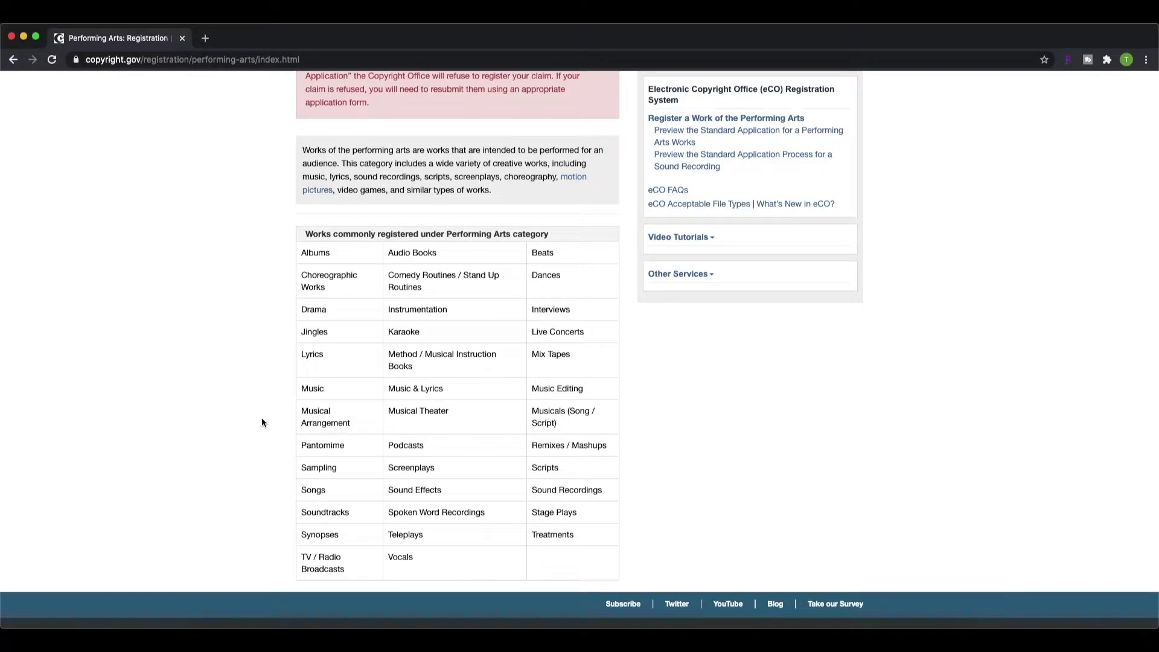
pyautogui.scroll(4, 675, 355)
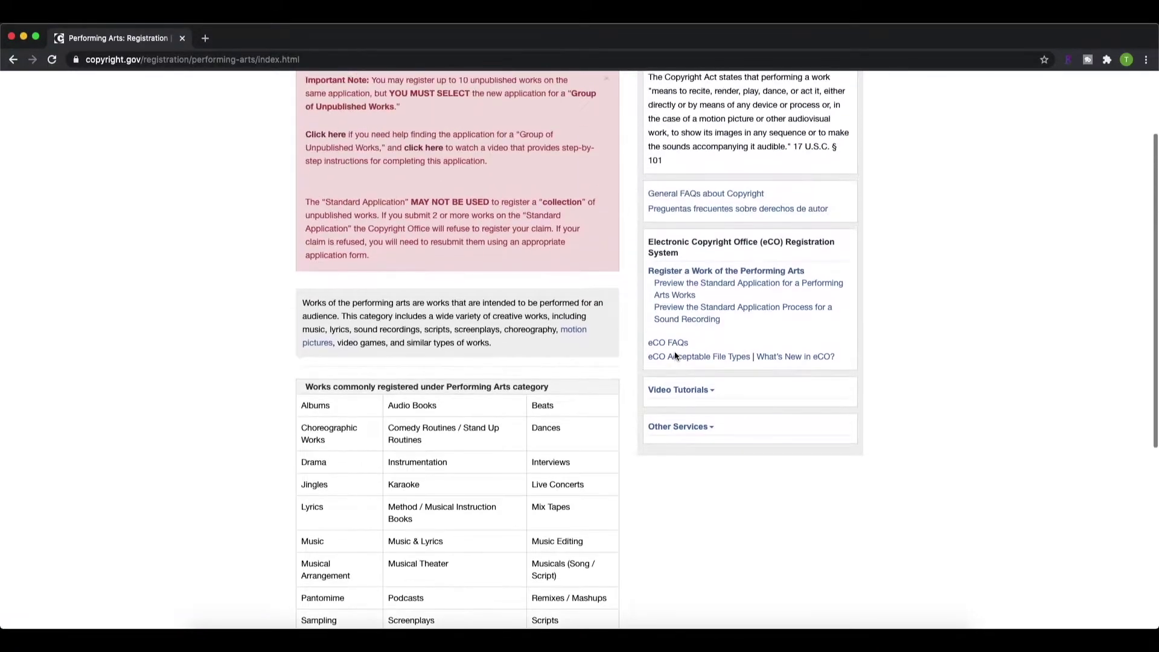
pyautogui.scroll(1, 675, 355)
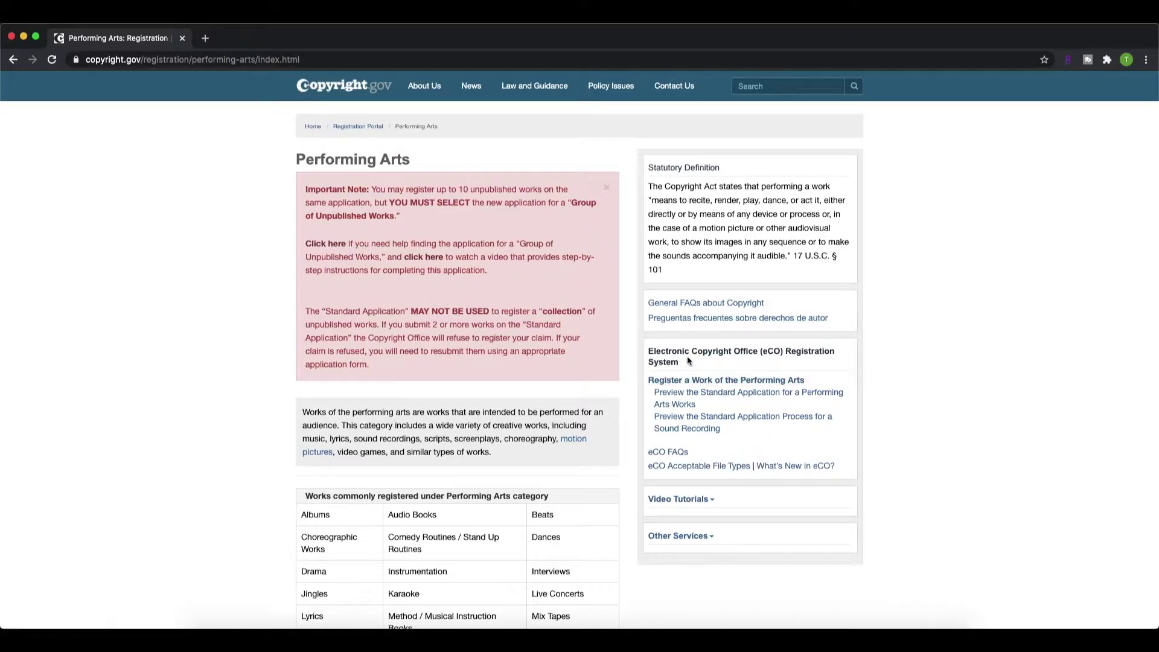
pyautogui.click(677, 387)
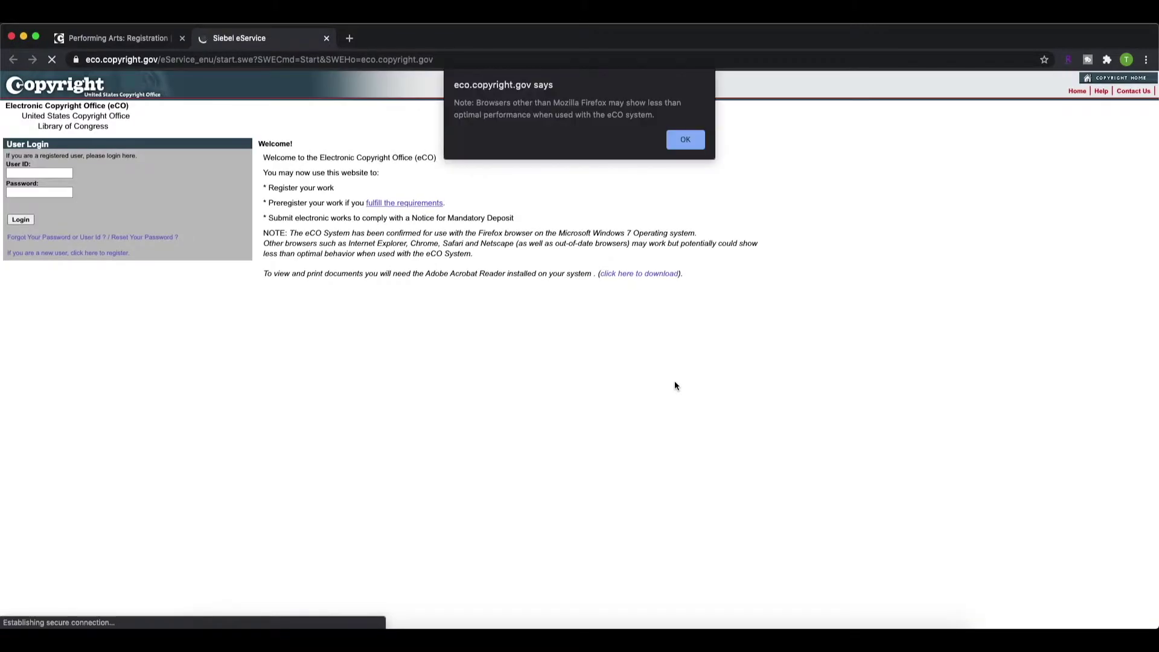
pyautogui.click(681, 142)
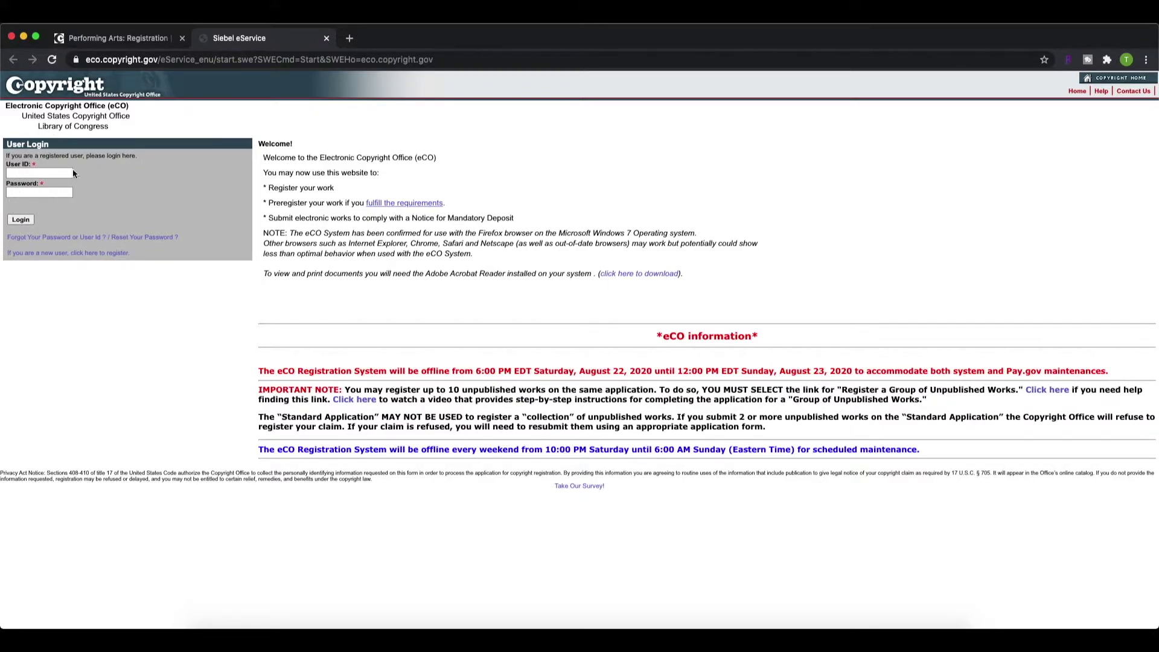
# Step: Log in to the Electronic Copyright Office with the account's user ID and password
pyautogui.click(31, 170)
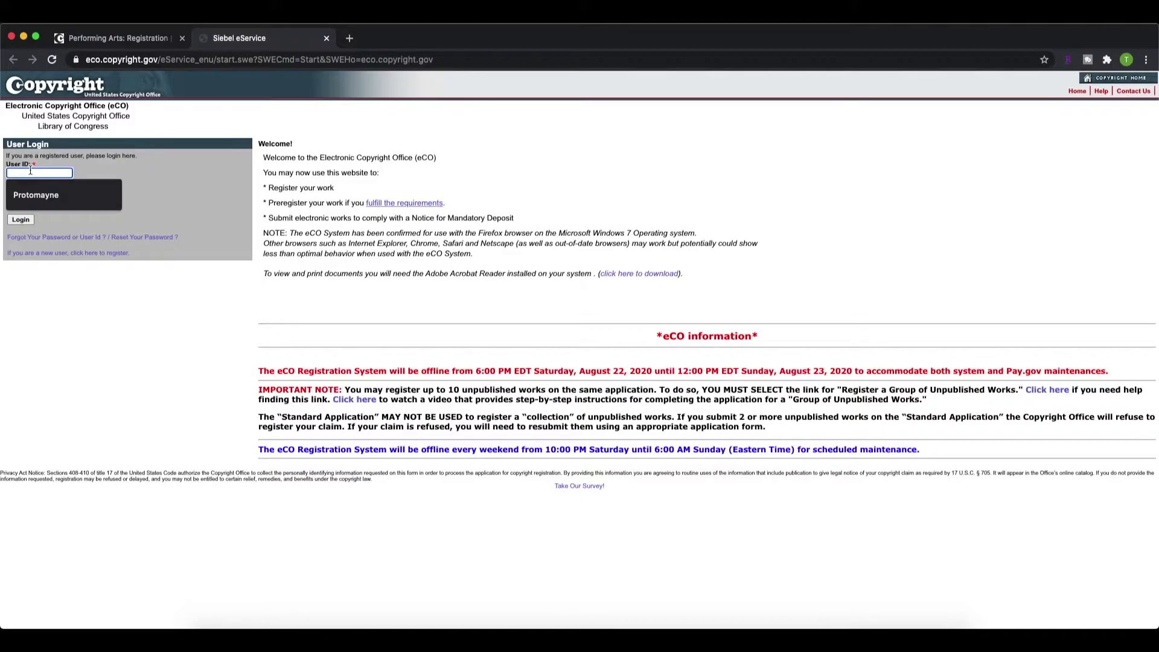
pyautogui.click(31, 189)
pyautogui.write('•••••••')
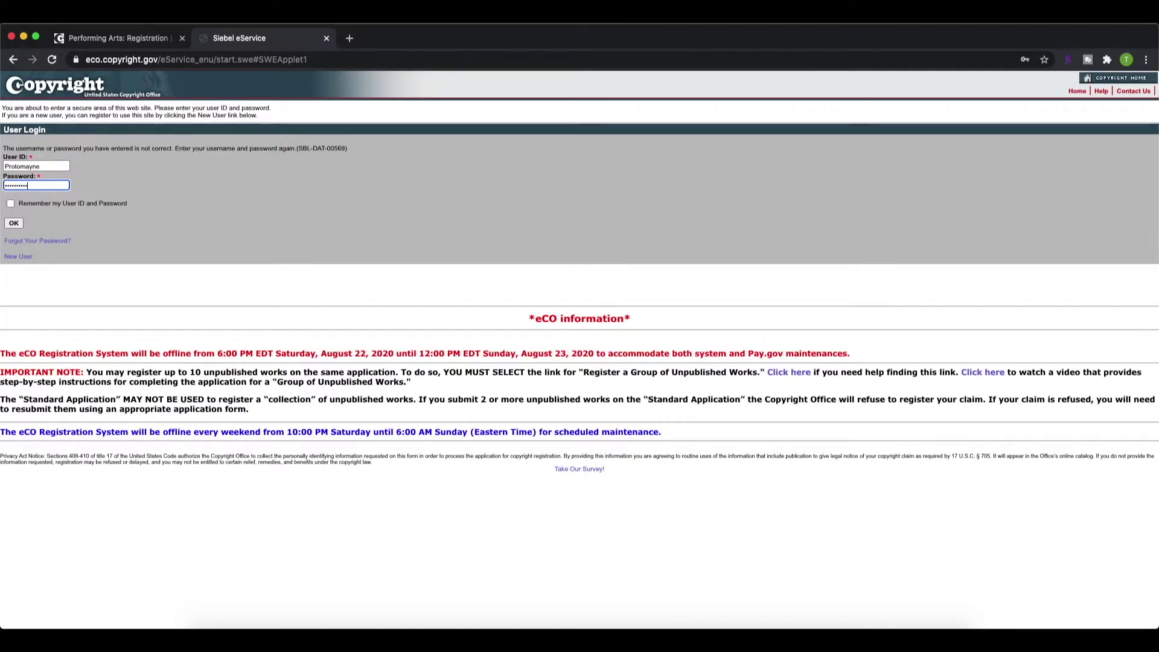
pyautogui.click(16, 225)
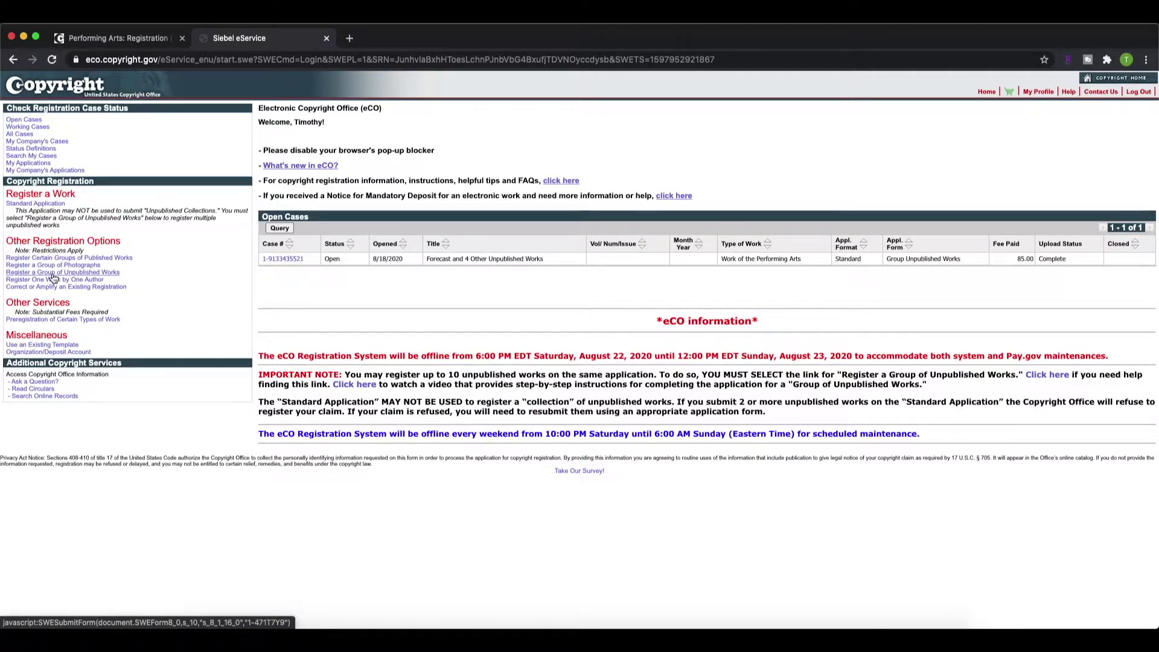
# Step: Start a registration for a group of unpublished works and set its type of work to Work of the Performing Arts
pyautogui.click(52, 273)
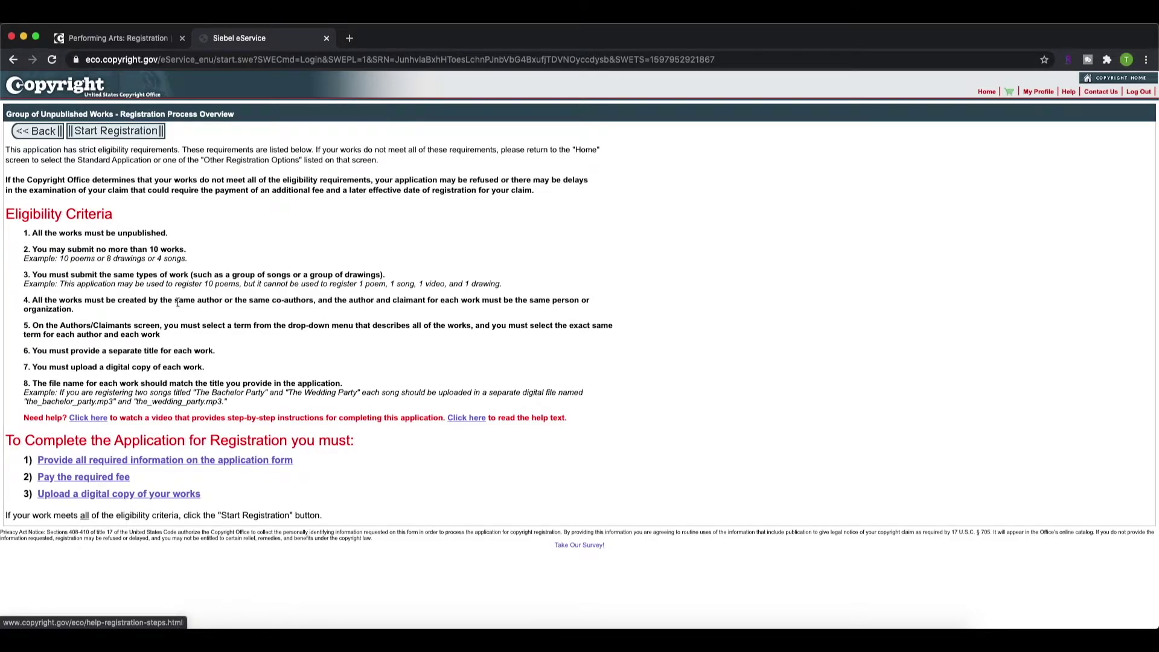
pyautogui.click(109, 134)
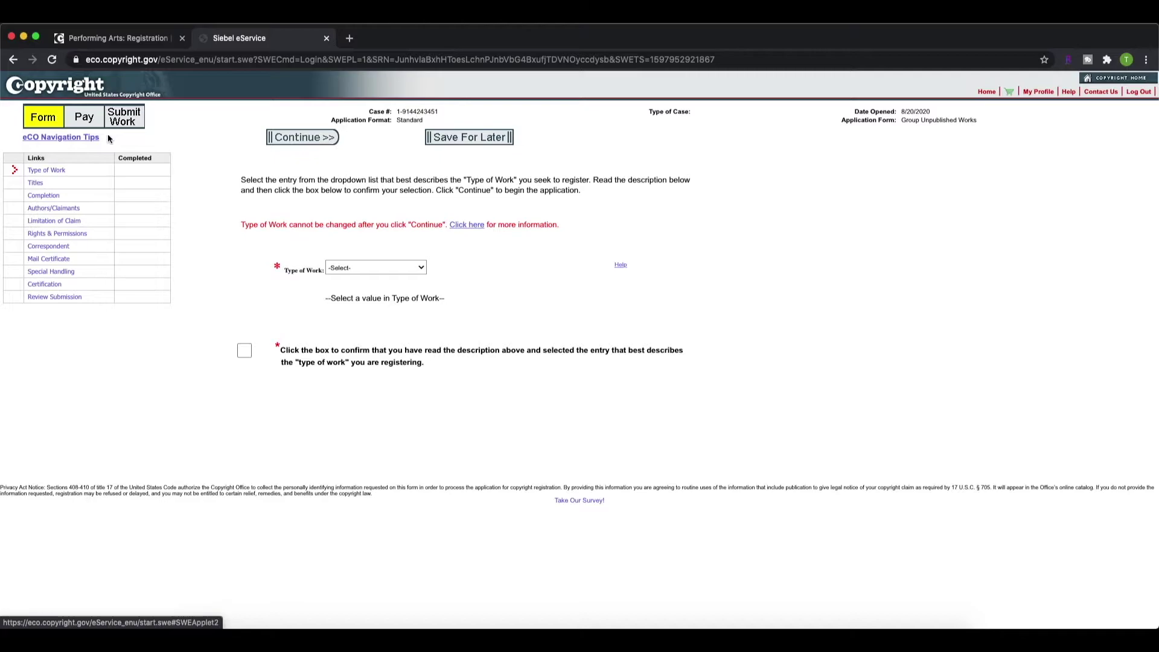
pyautogui.click(420, 269)
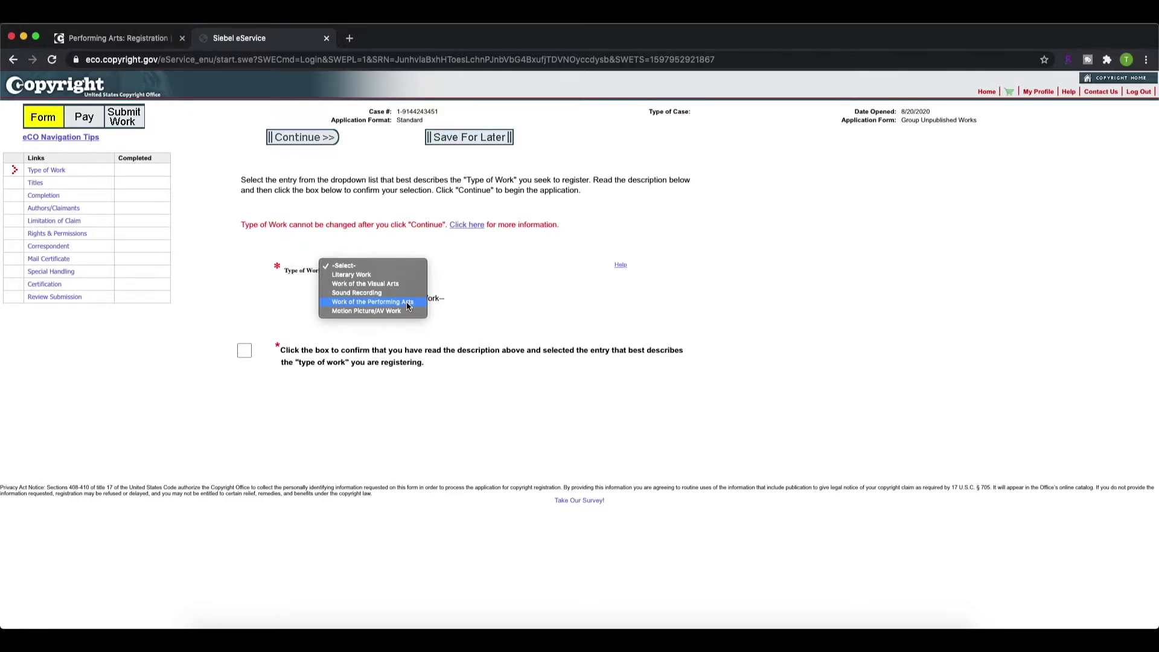
pyautogui.click(406, 302)
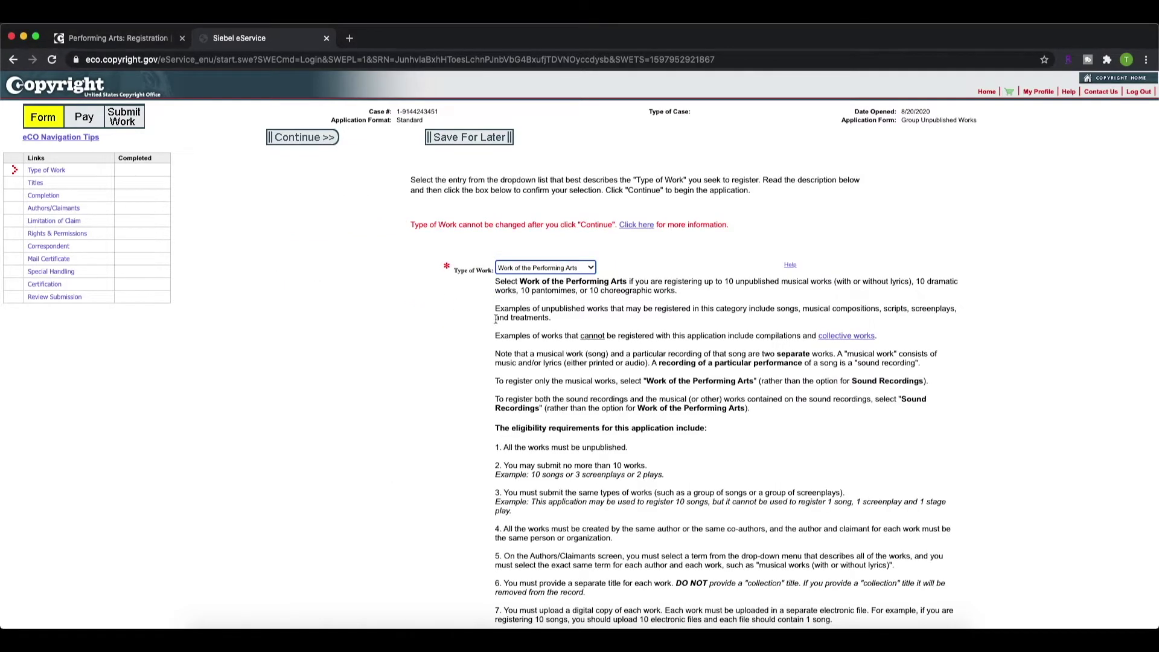
pyautogui.scroll(-5, 495, 320)
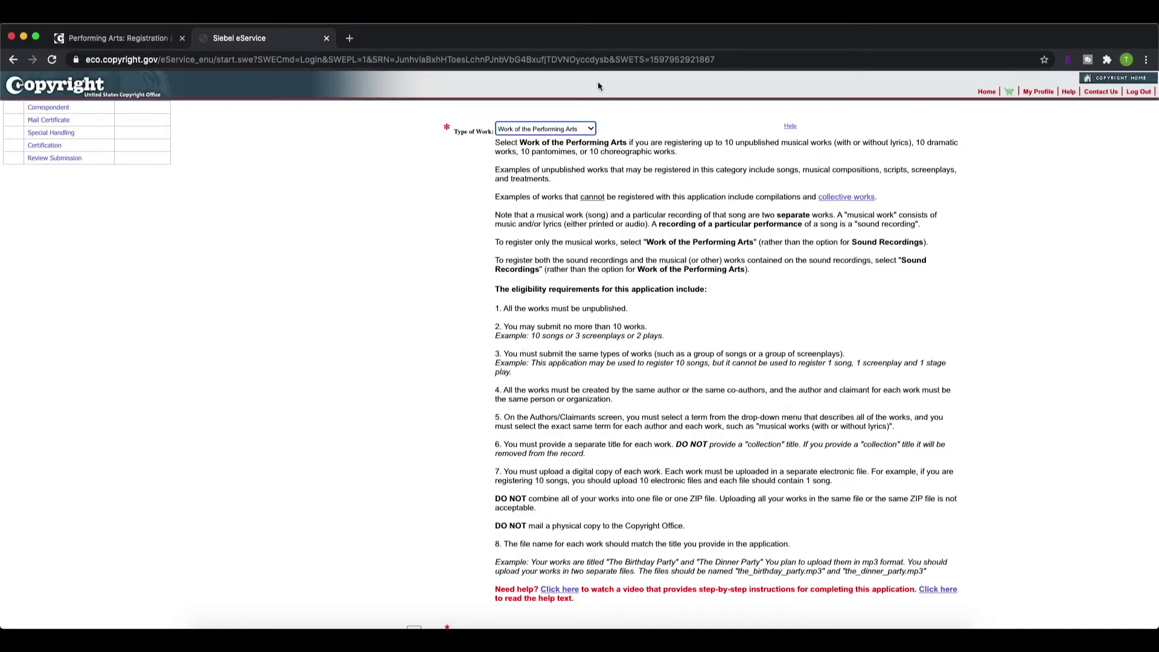
pyautogui.click(584, 129)
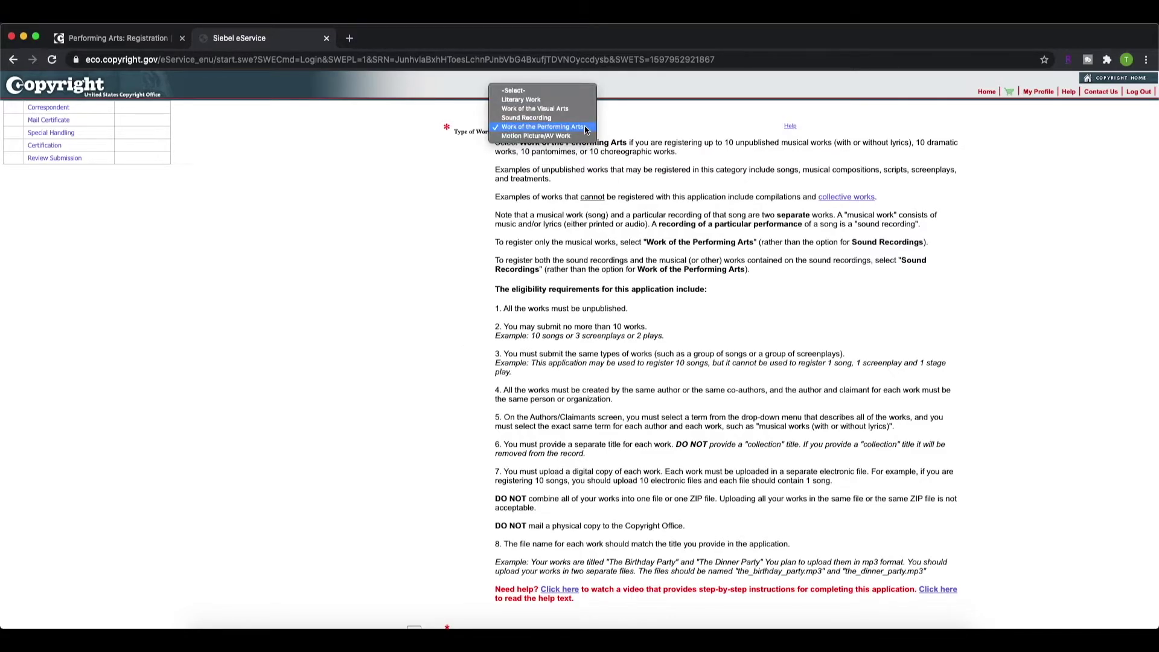
pyautogui.click(584, 128)
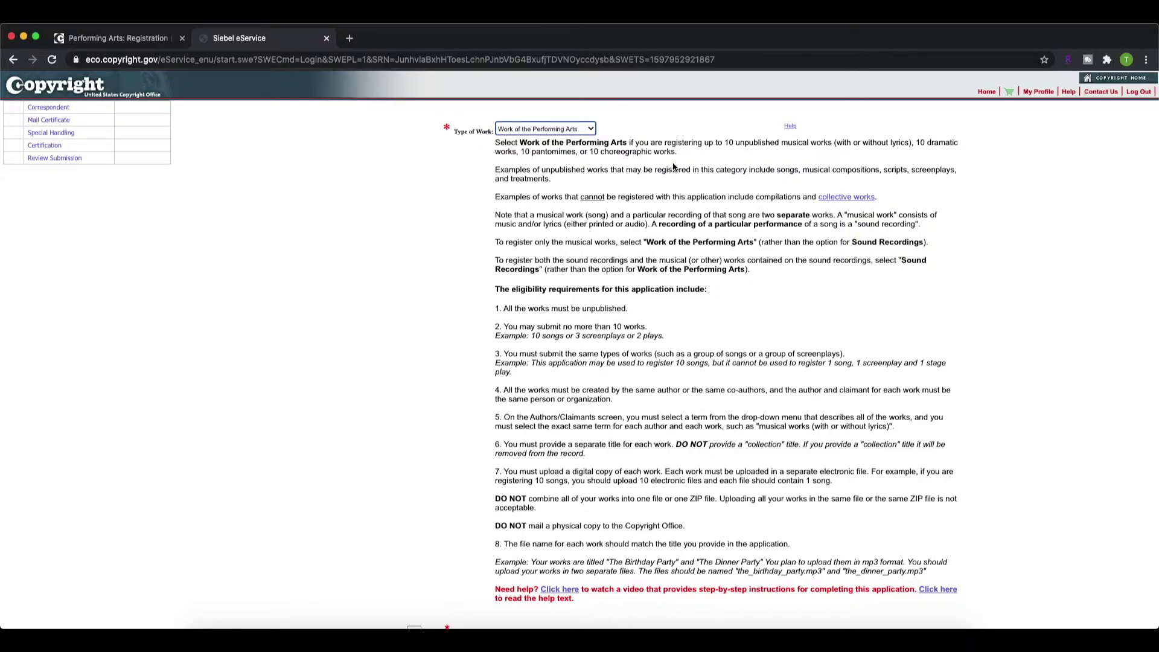
# Step: Read the eligibility requirements, confirm the type-of-work selection and continue to the titles section
pyautogui.scroll(-1, 672, 181)
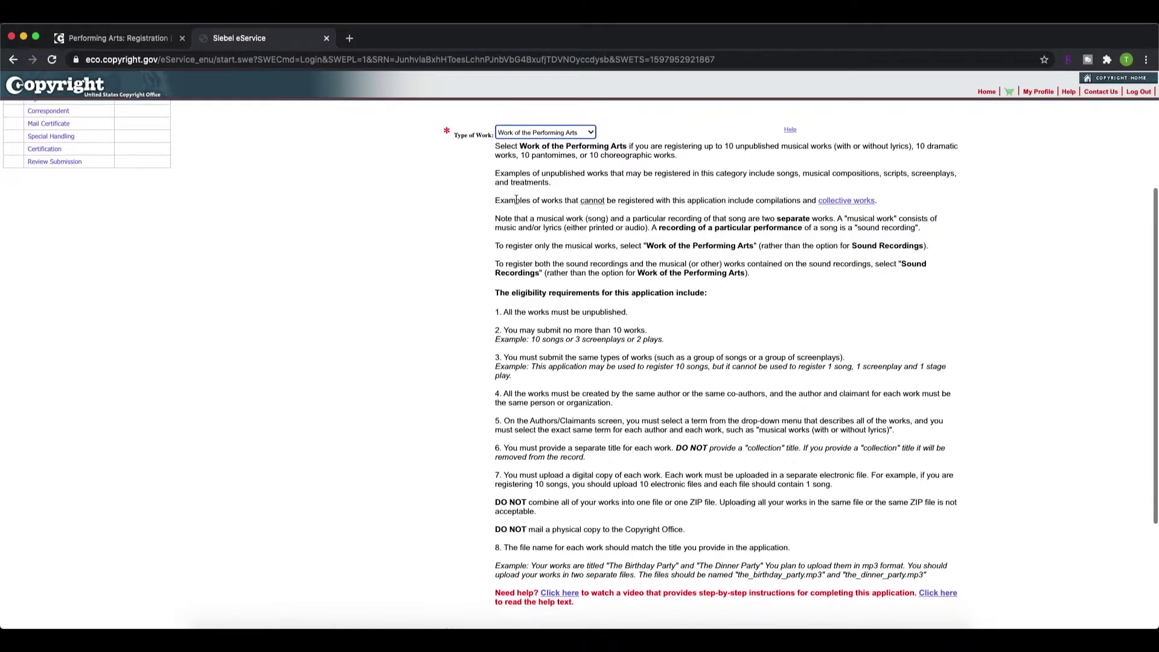
pyautogui.scroll(-2, 519, 261)
pyautogui.scroll(3, 520, 261)
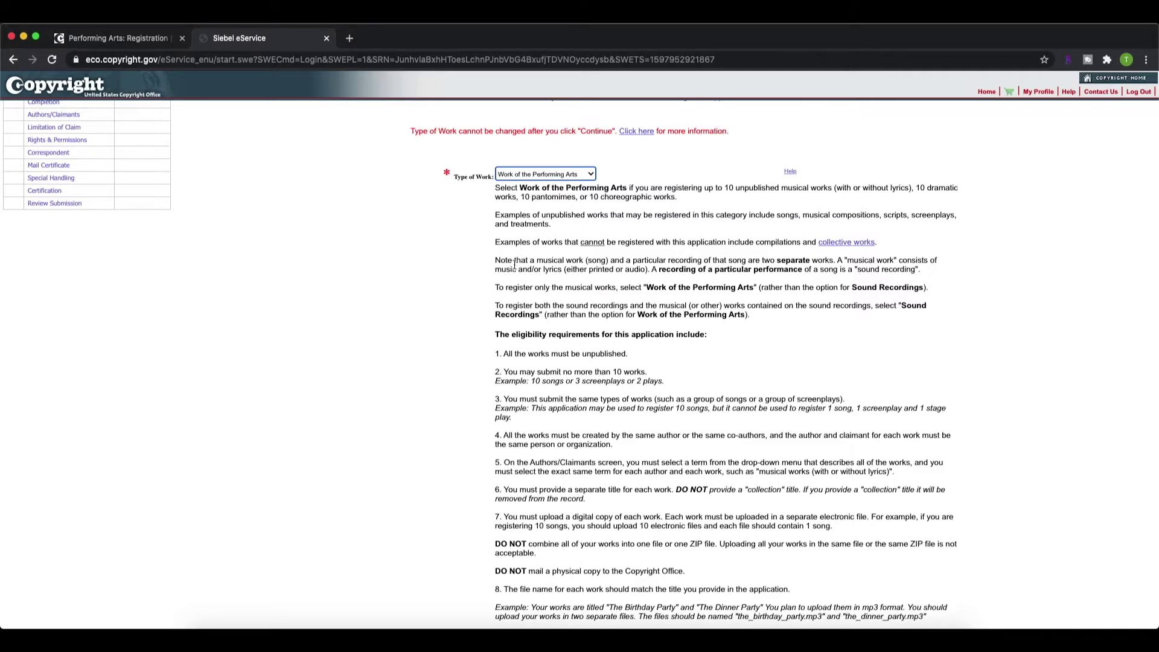
pyautogui.scroll(-5, 515, 264)
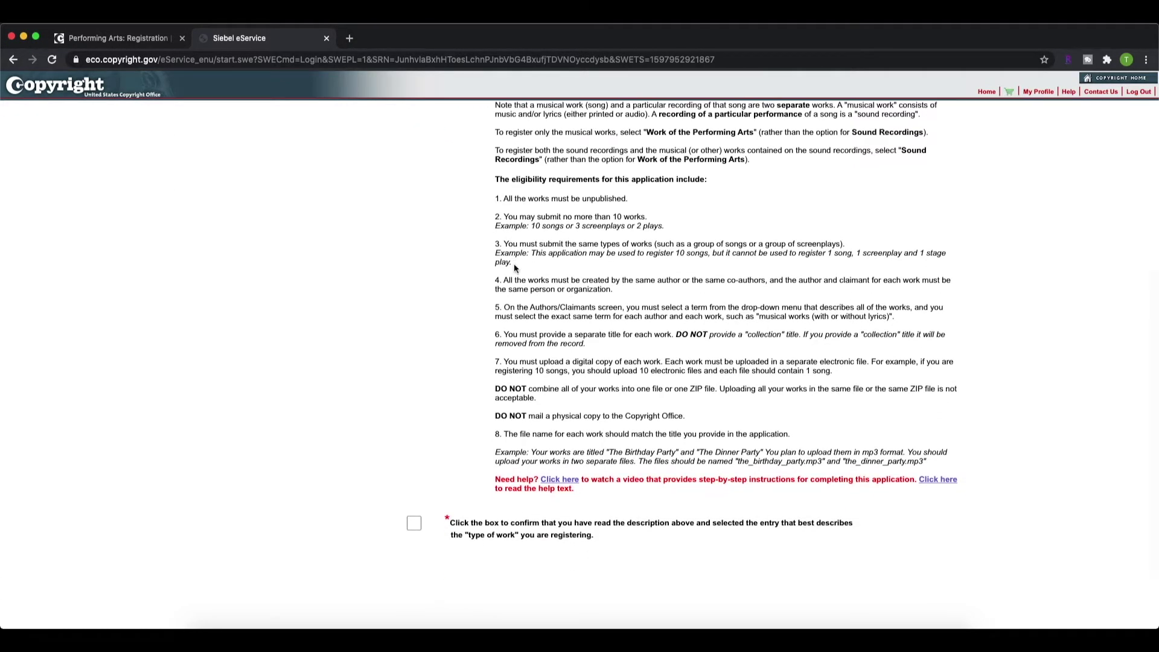
pyautogui.click(413, 525)
pyautogui.scroll(-2, 655, 535)
pyautogui.scroll(10, 654, 538)
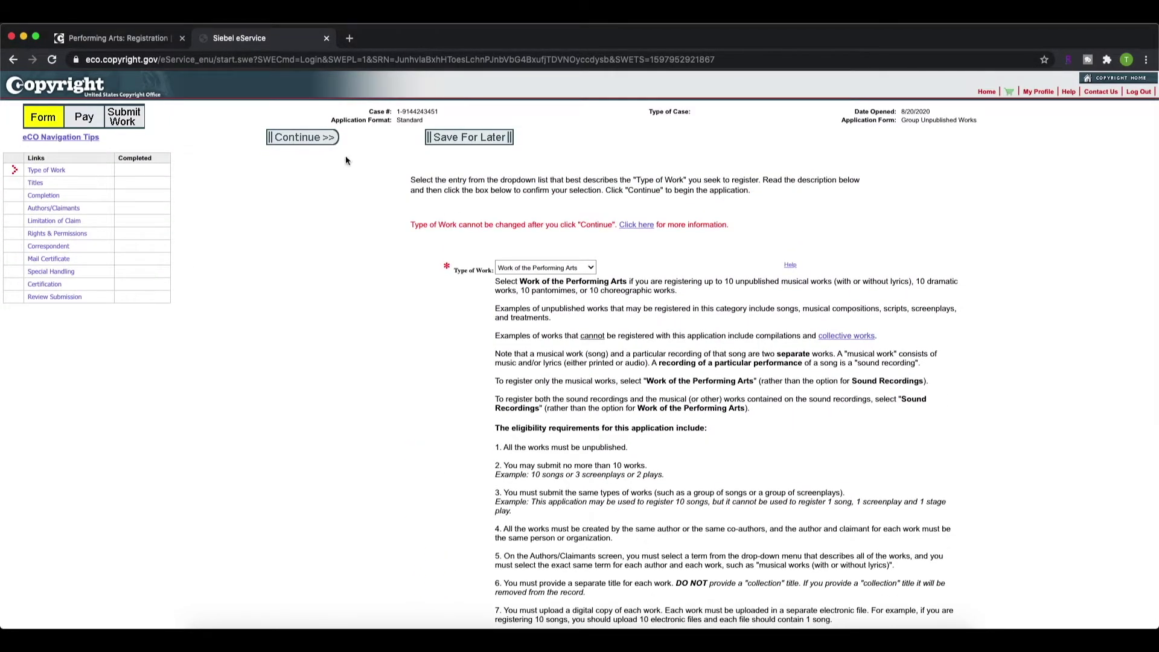
pyautogui.click(304, 137)
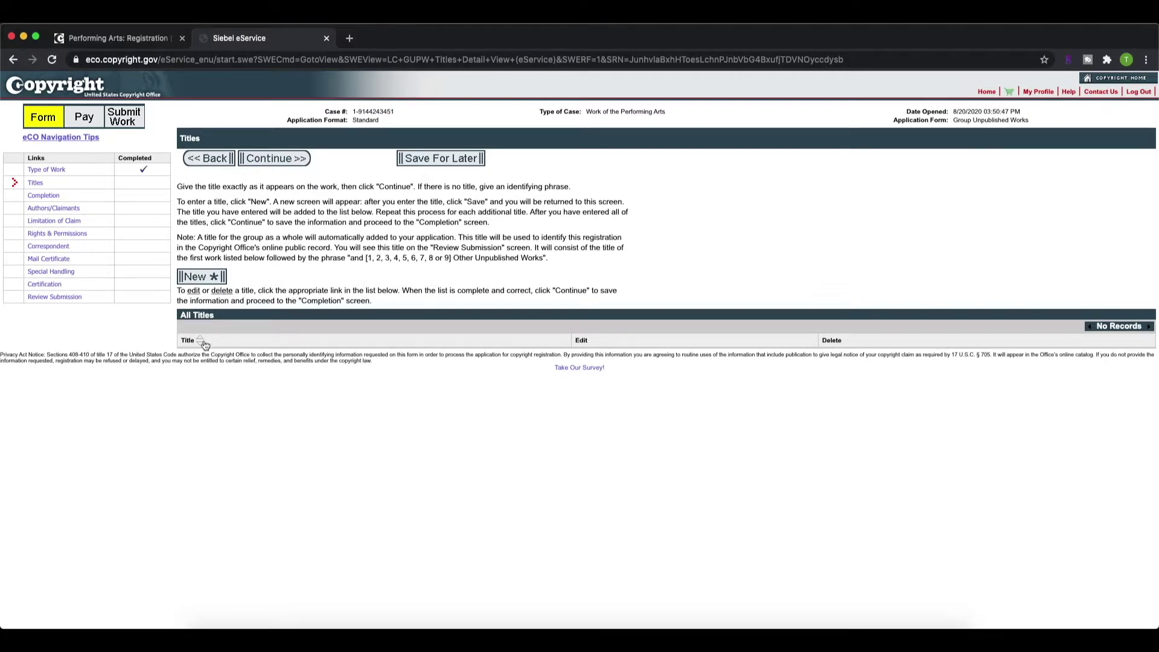
# Step: Add the work titles "Forecast" and "Wasted Days" to the application, saving each one
pyautogui.click(194, 279)
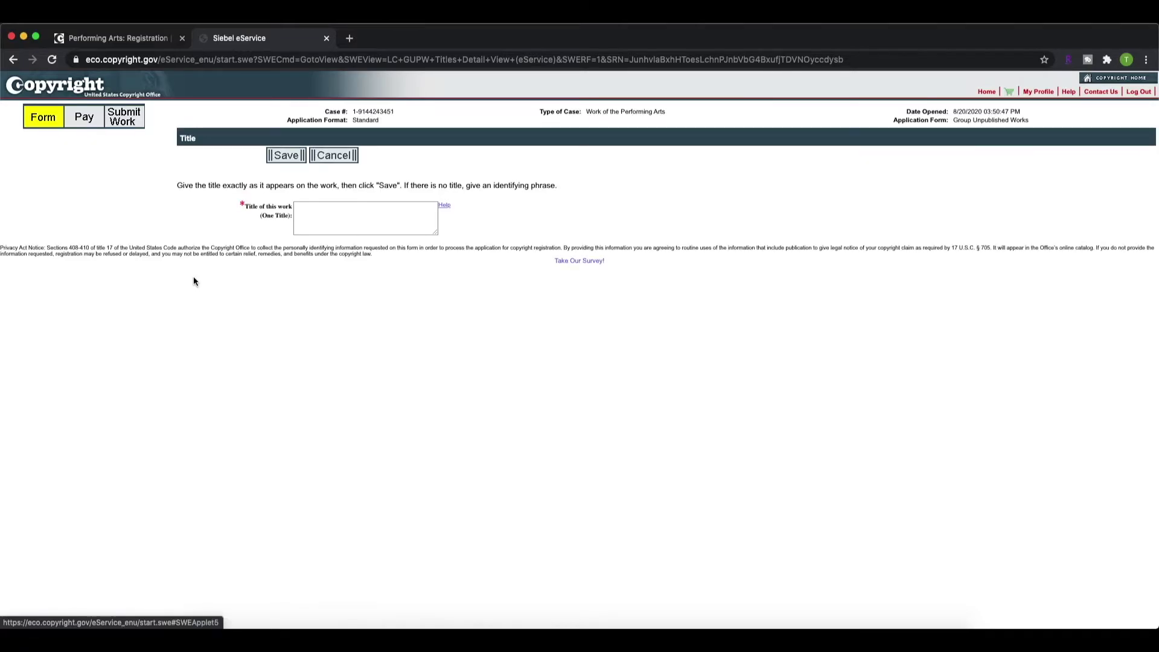
pyautogui.click(319, 210)
pyautogui.write('Forecast')
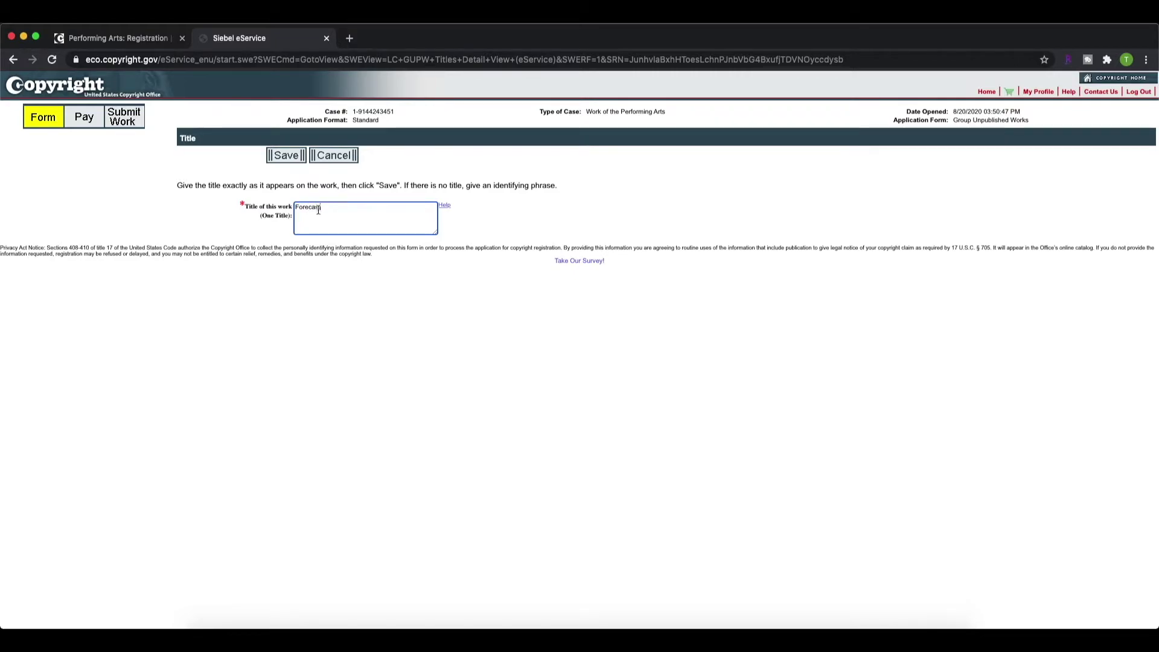
pyautogui.click(285, 157)
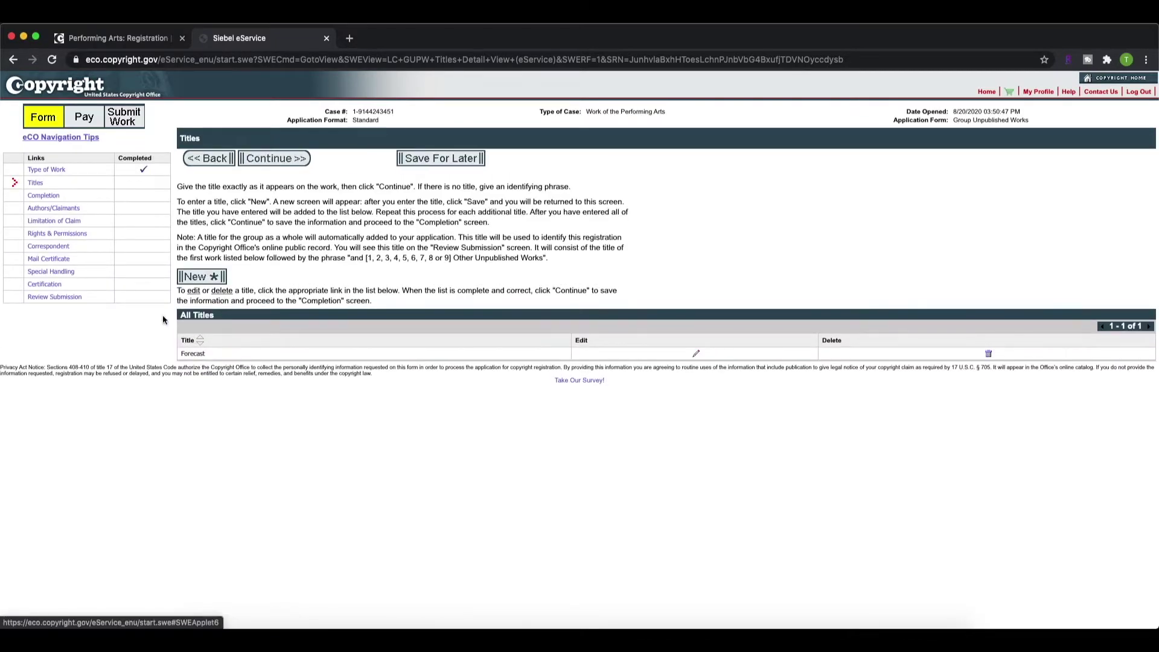
pyautogui.click(201, 277)
pyautogui.write('Wasted Days')
pyautogui.click(285, 156)
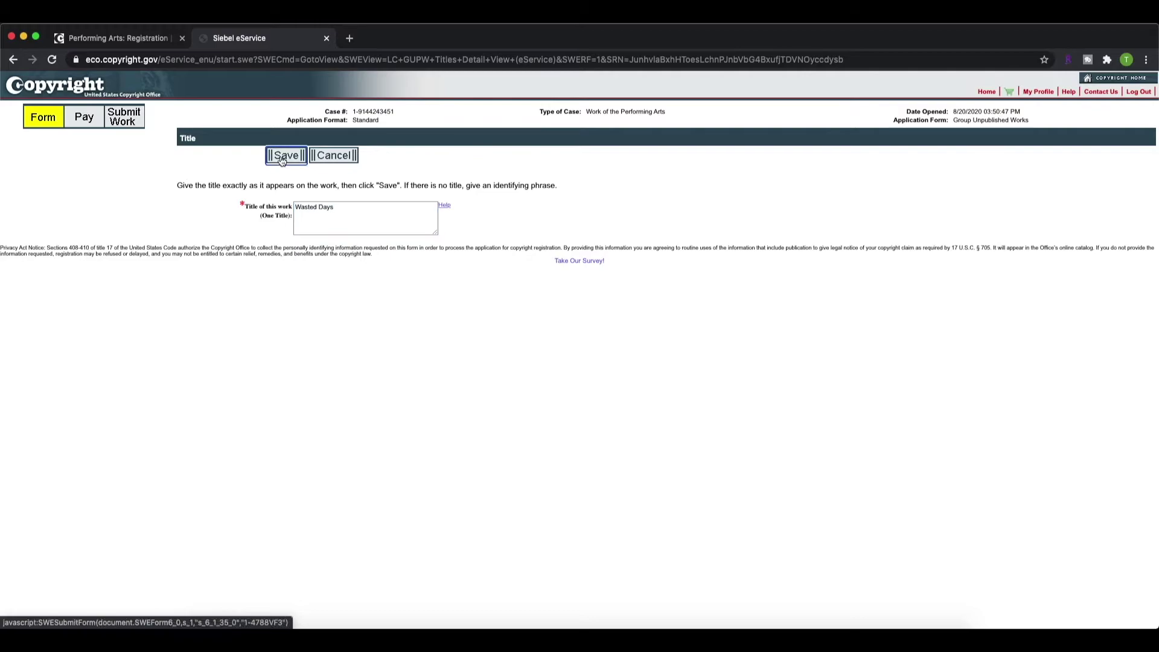
# Step: Add the work titles "Get Away" and "On the Horizon" to the application, saving each one
pyautogui.click(204, 278)
pyautogui.click(309, 227)
pyautogui.write('Get Away')
pyautogui.click(286, 156)
pyautogui.click(203, 278)
pyautogui.write('Another World')
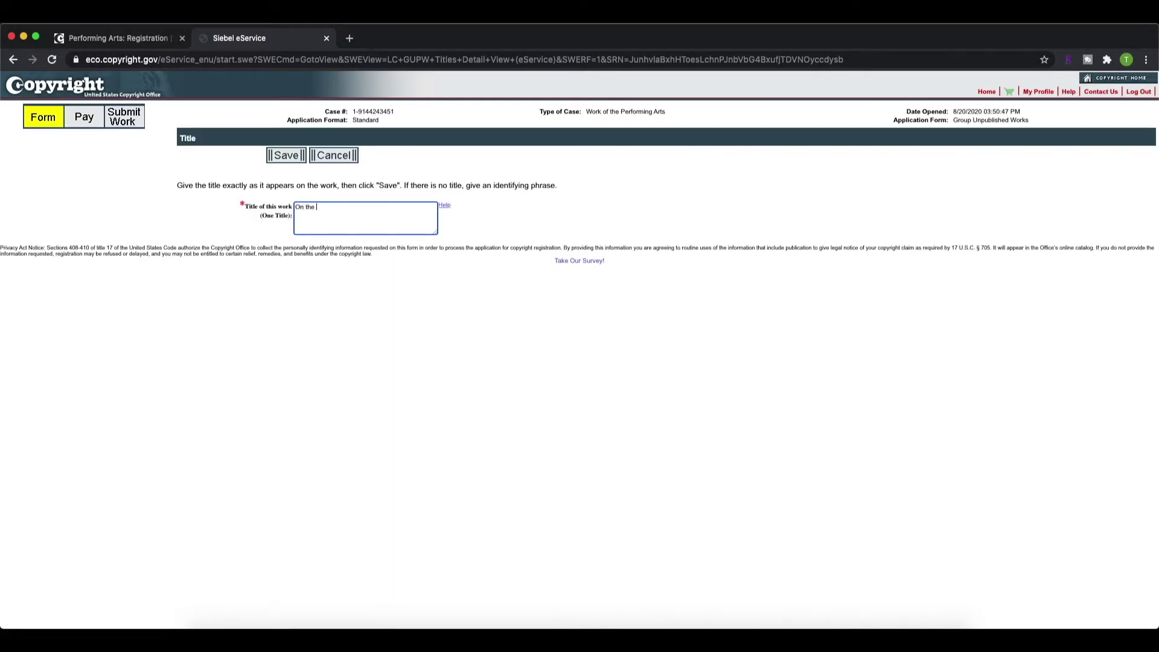
pyautogui.click(287, 156)
# Step: Add the work title "Sorry" to the application and continue to the completion section
pyautogui.click(203, 277)
pyautogui.write('Sorry')
pyautogui.click(286, 155)
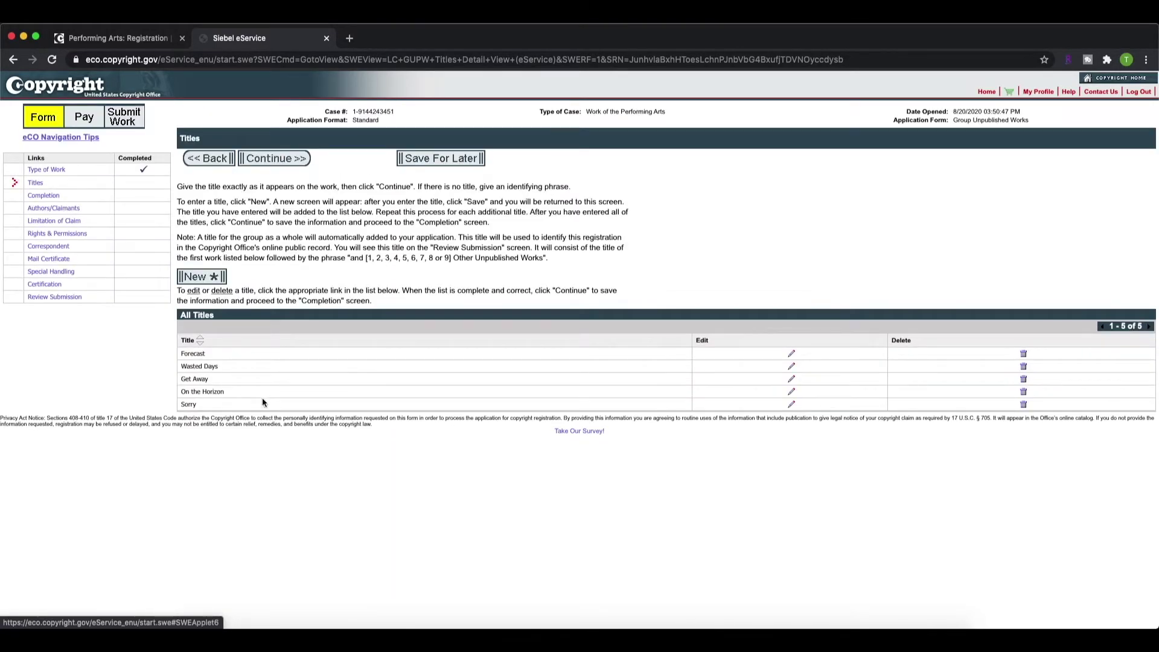
pyautogui.click(288, 160)
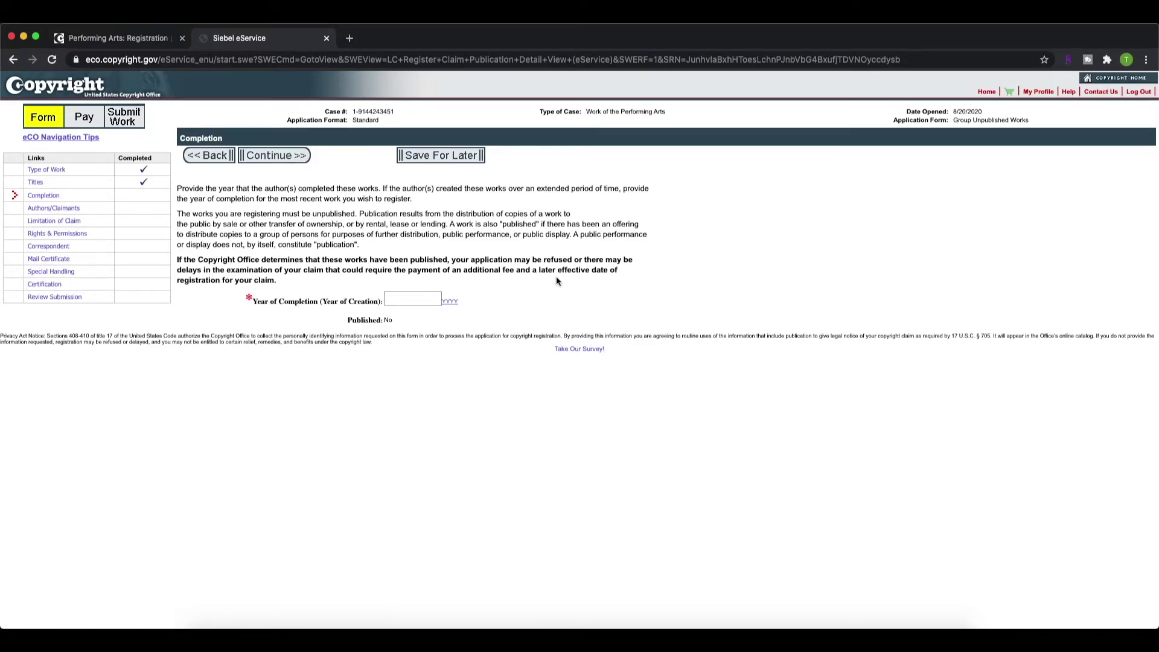
# Step: Set the year of completion to 2020 and continue to the authors and claimants section
pyautogui.click(396, 296)
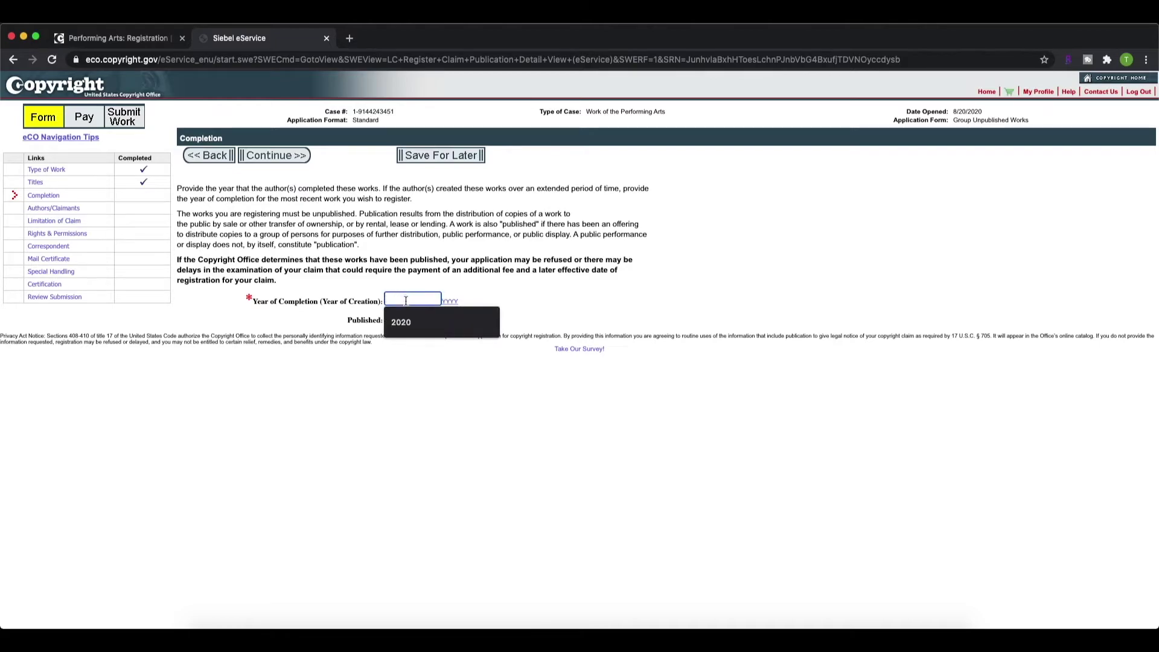
pyautogui.click(404, 318)
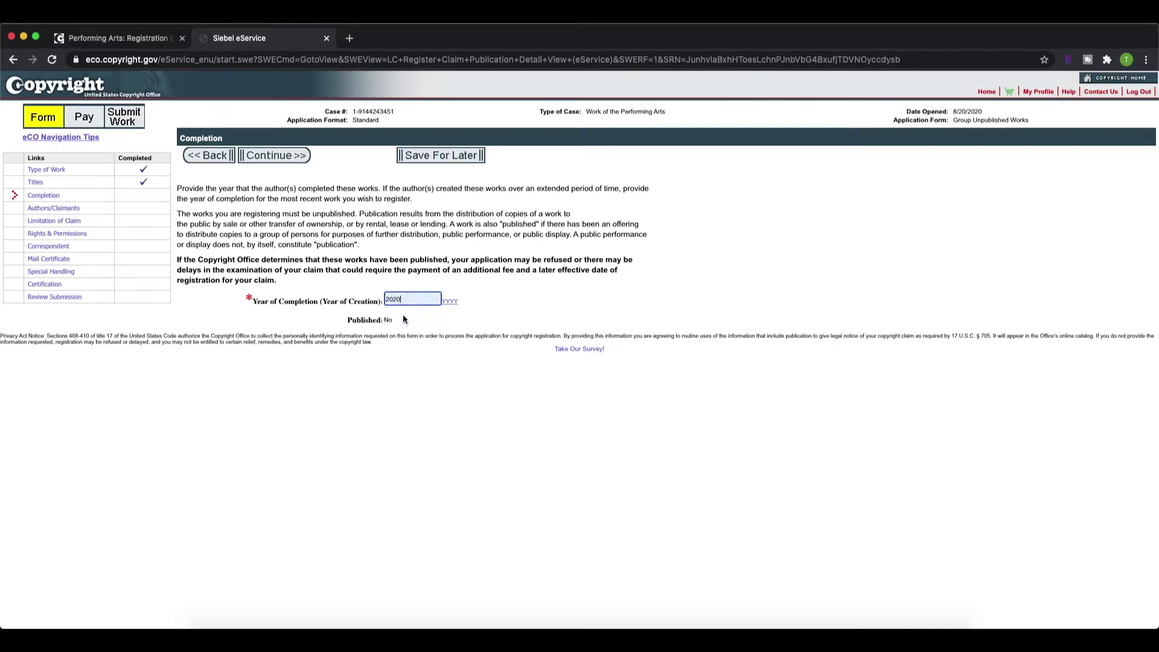
pyautogui.click(266, 160)
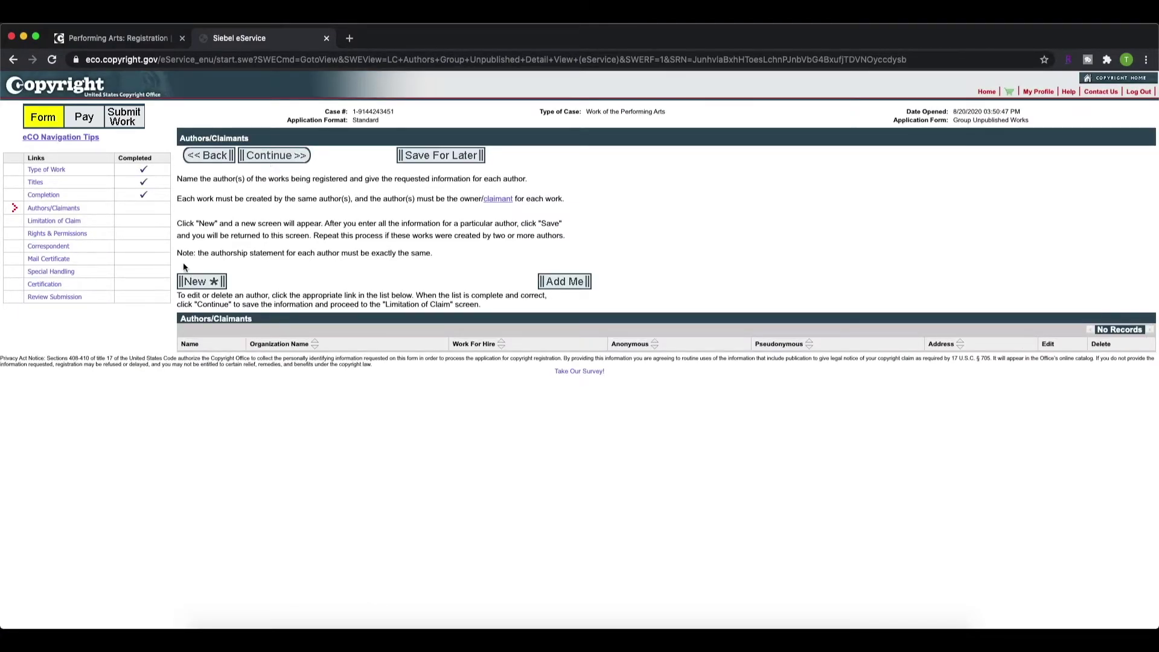
# Step: Add an individual author with name, address, United States citizenship and Unpublished Musical Works (with or without lyrics), then save and continue to limitation of claim
pyautogui.click(187, 283)
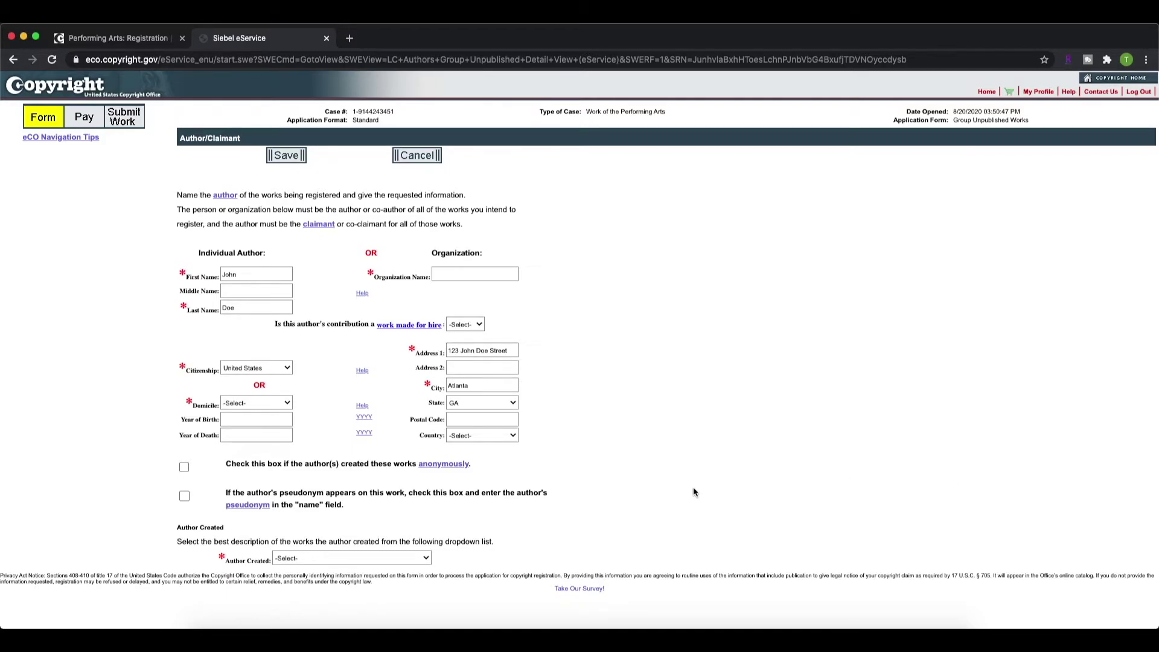
pyautogui.click(416, 561)
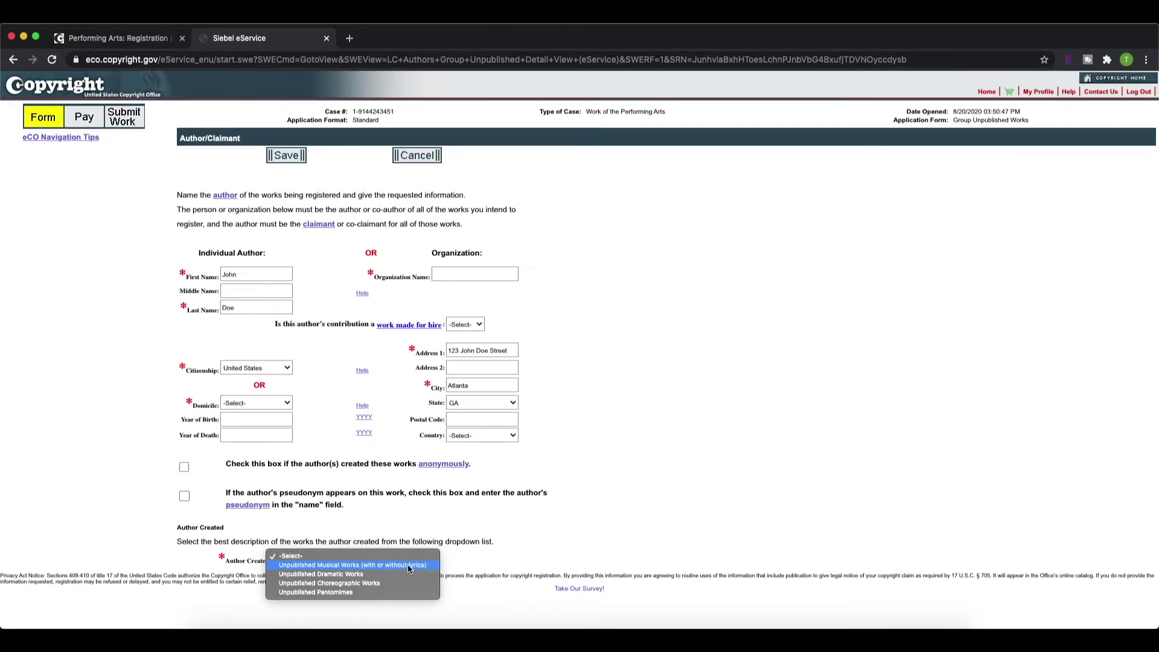
pyautogui.click(409, 567)
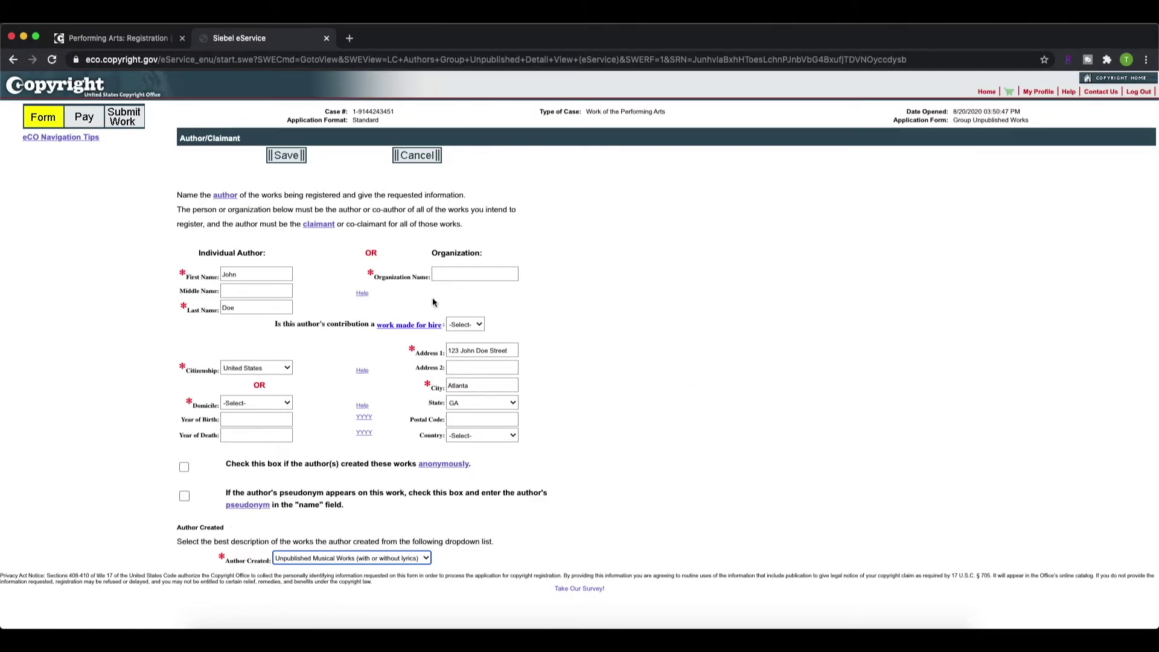
pyautogui.click(297, 157)
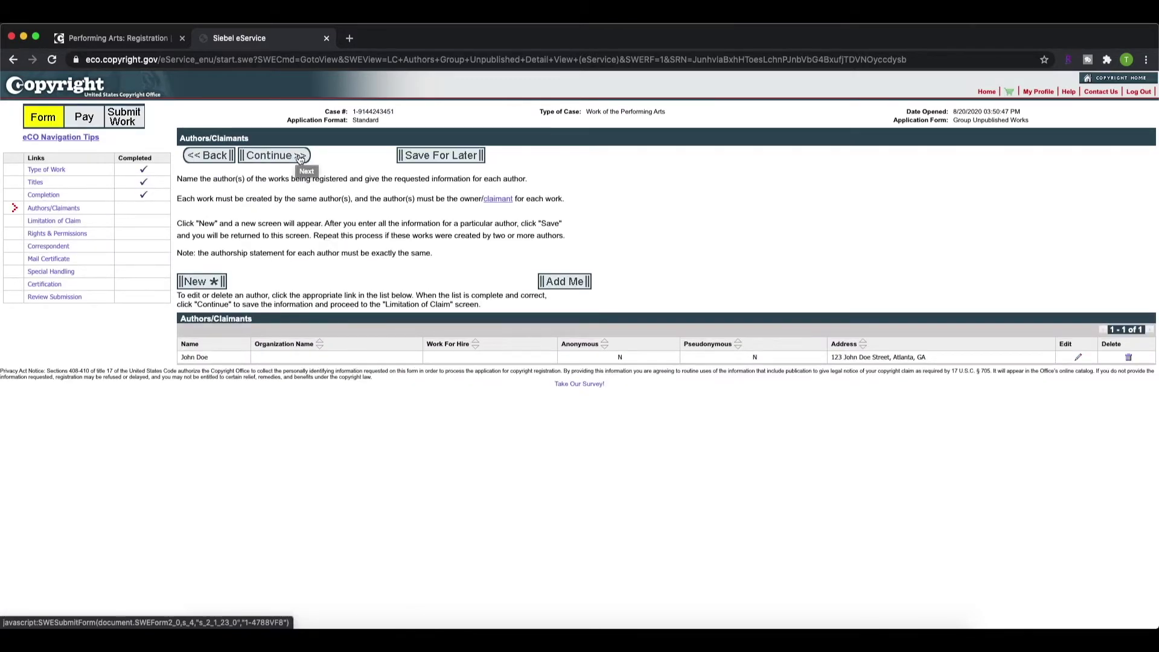
pyautogui.click(300, 156)
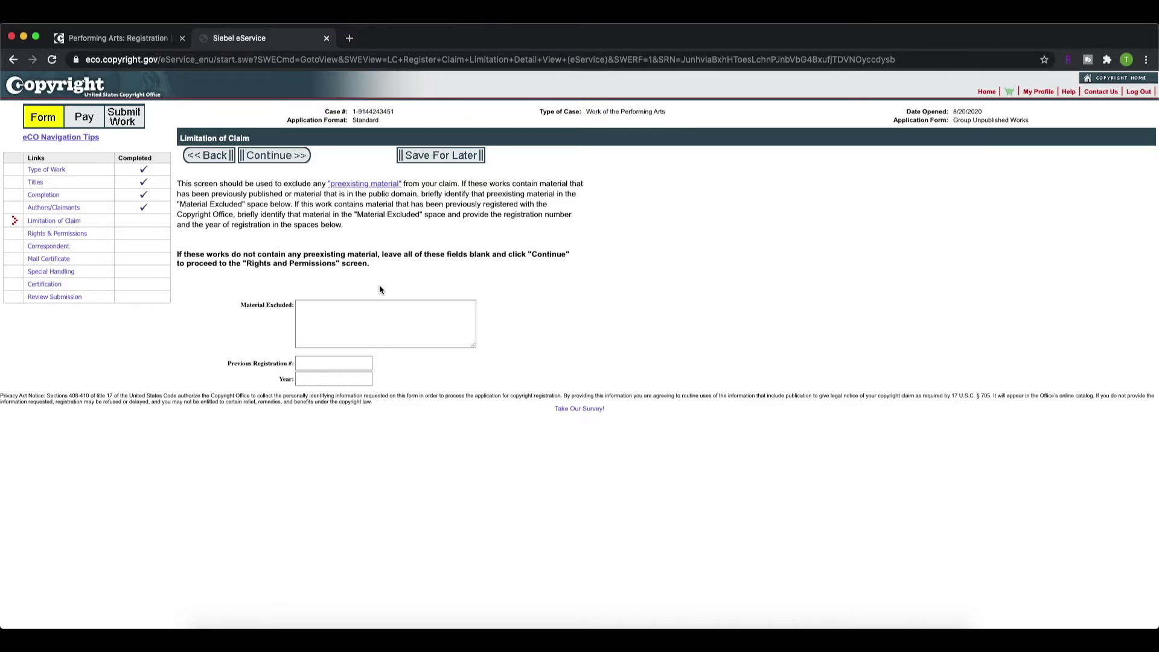
# Step: Leave limitation of claim and special handling blank, fill in the contact and certificate mailing details, and continue to the certification section
pyautogui.click(273, 156)
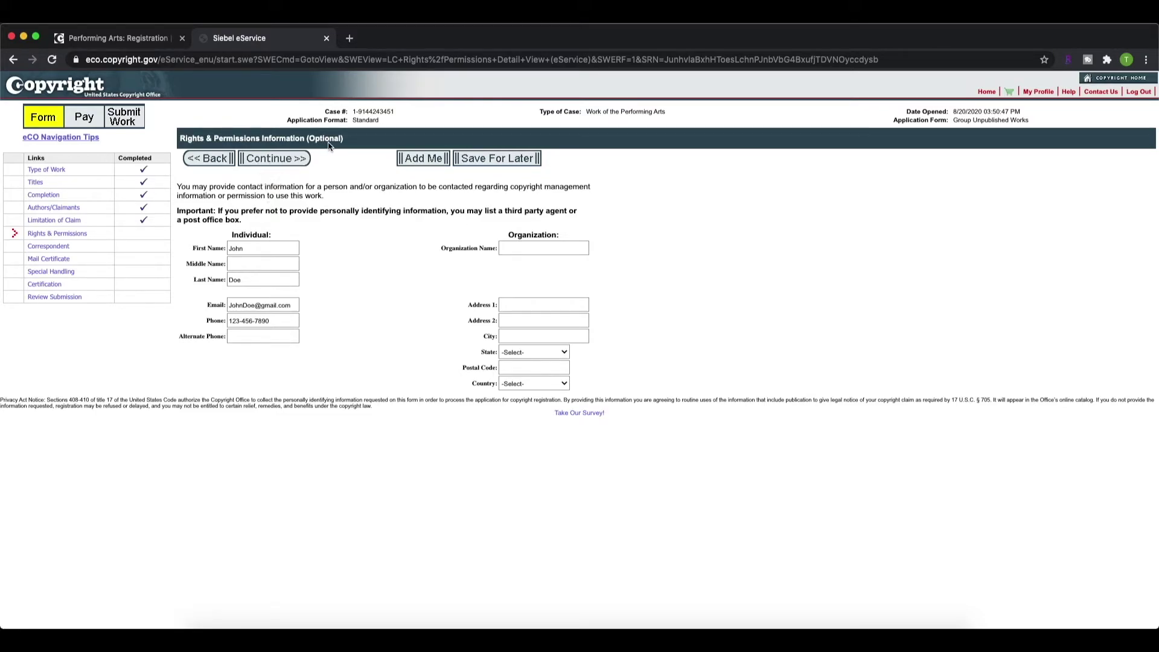
pyautogui.click(277, 162)
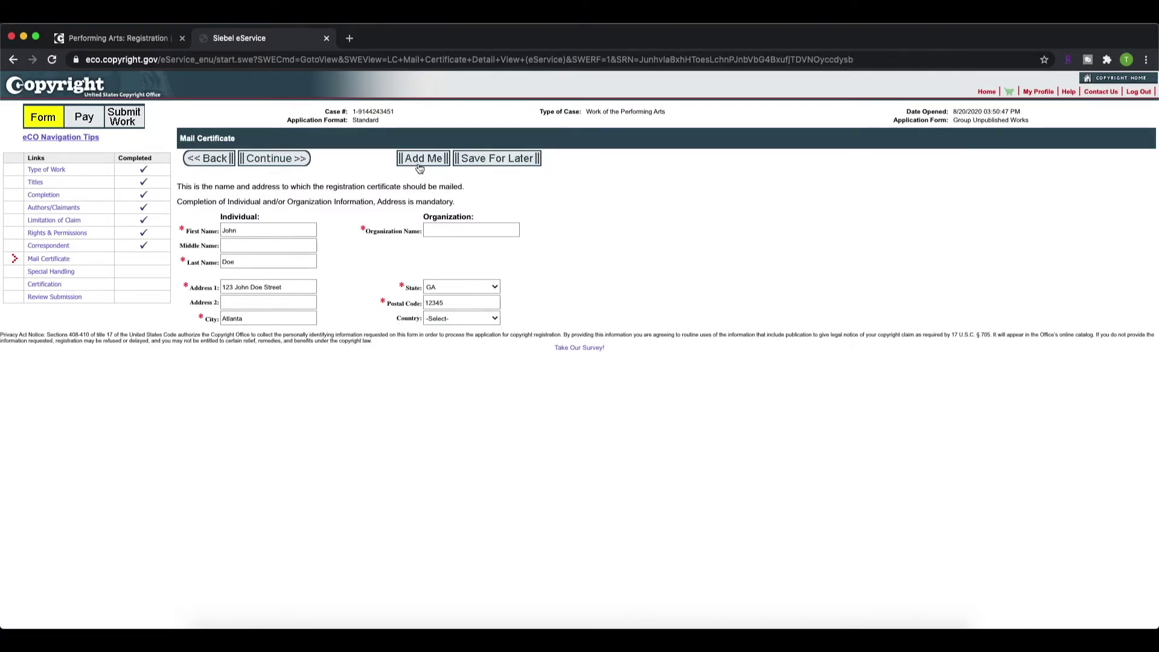
pyautogui.click(291, 160)
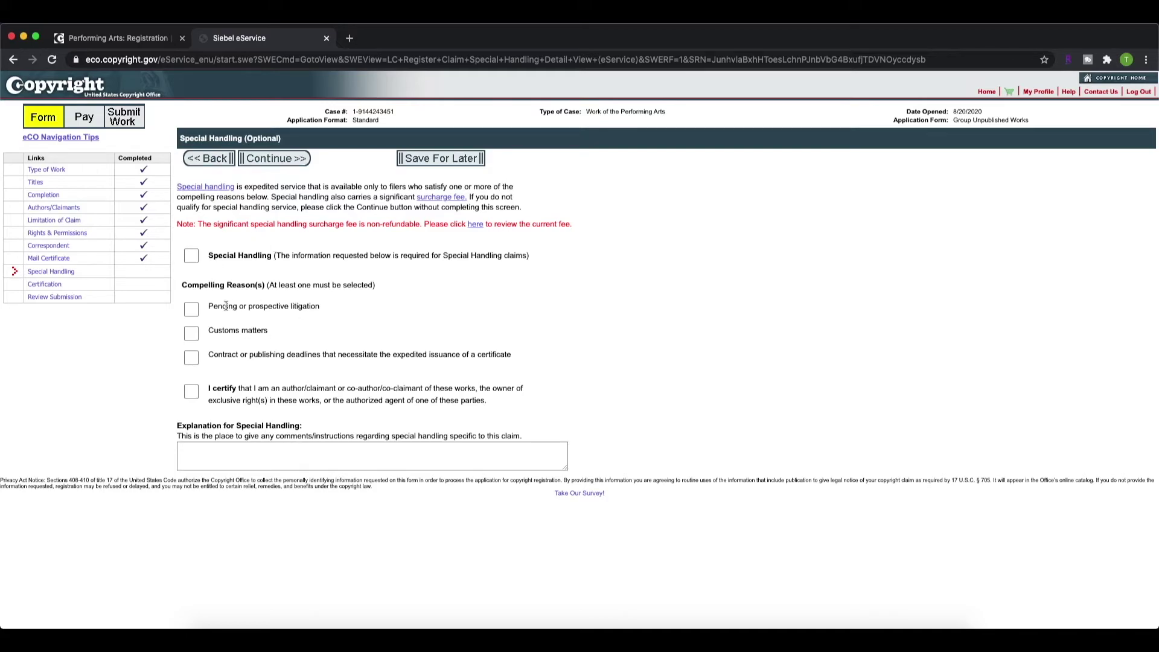
pyautogui.click(264, 168)
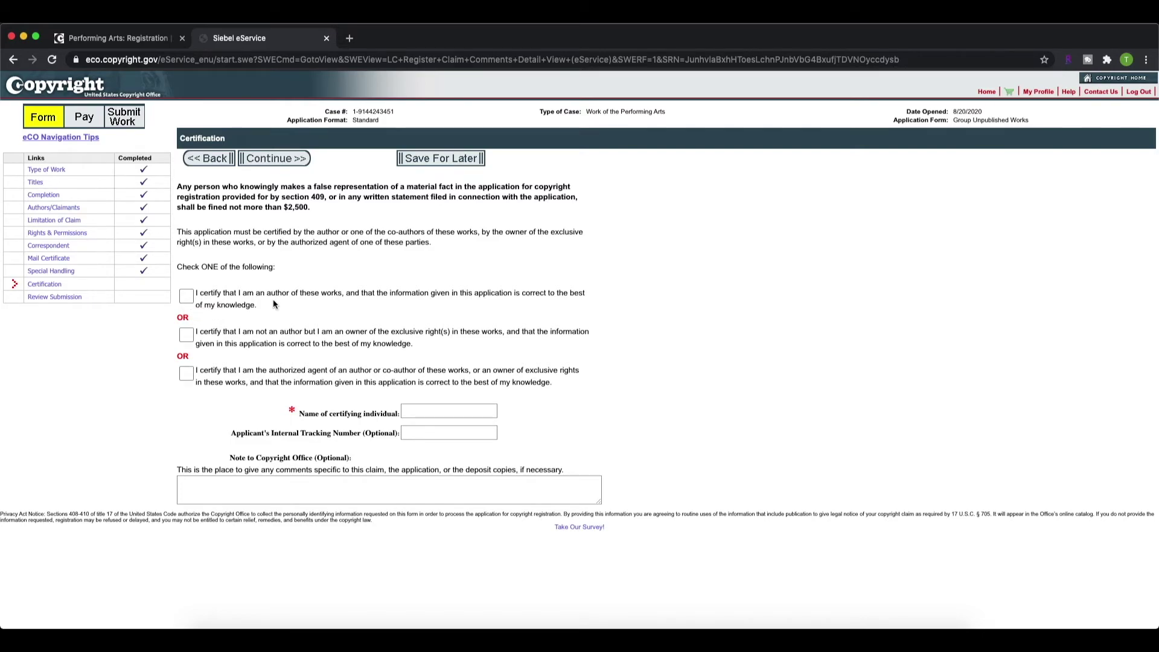
# Step: Certify the application as an author of the works, enter the certifying individual's name, and continue to the submission review
pyautogui.click(186, 297)
pyautogui.click(447, 411)
pyautogui.write('John DOe')
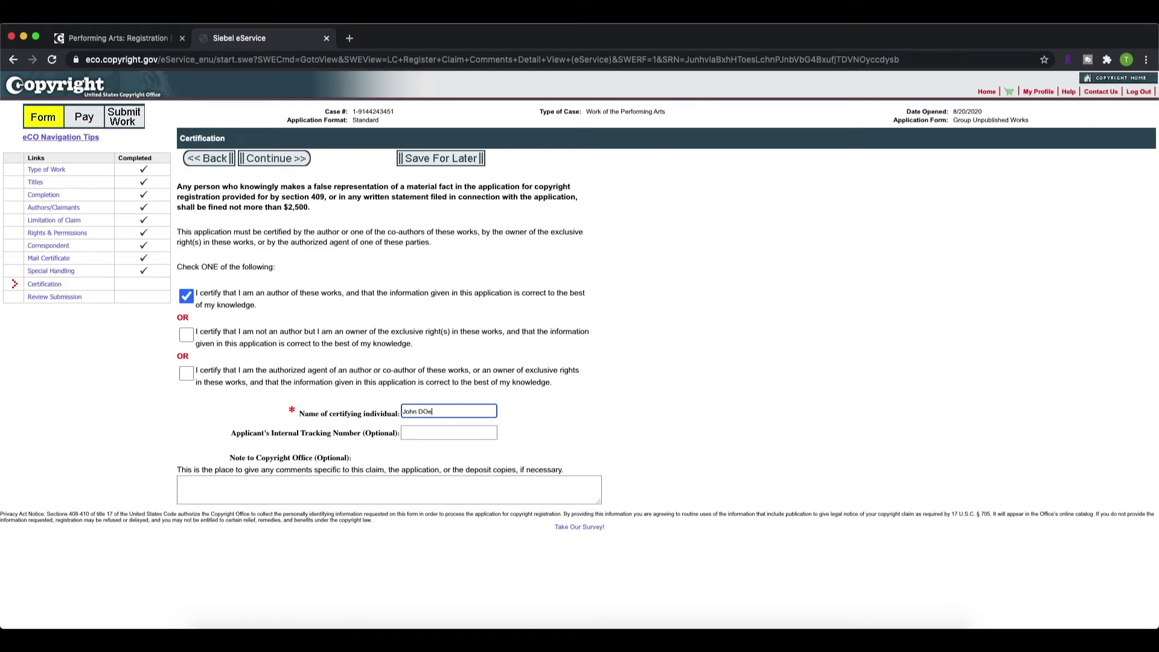
pyautogui.press('BackSpace')
pyautogui.press('BackSpace')
pyautogui.write('oe')
pyautogui.click(257, 160)
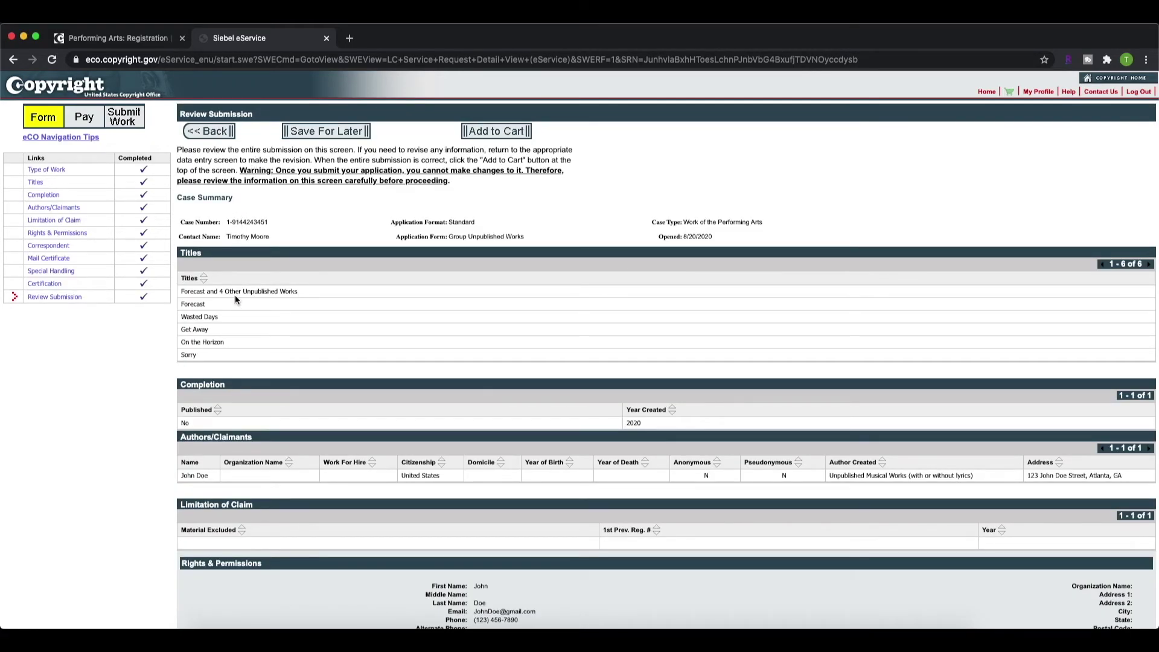
# Step: Examine the submission summary from the titles through the author, contact, mailing and certification details
pyautogui.scroll(-3, 235, 299)
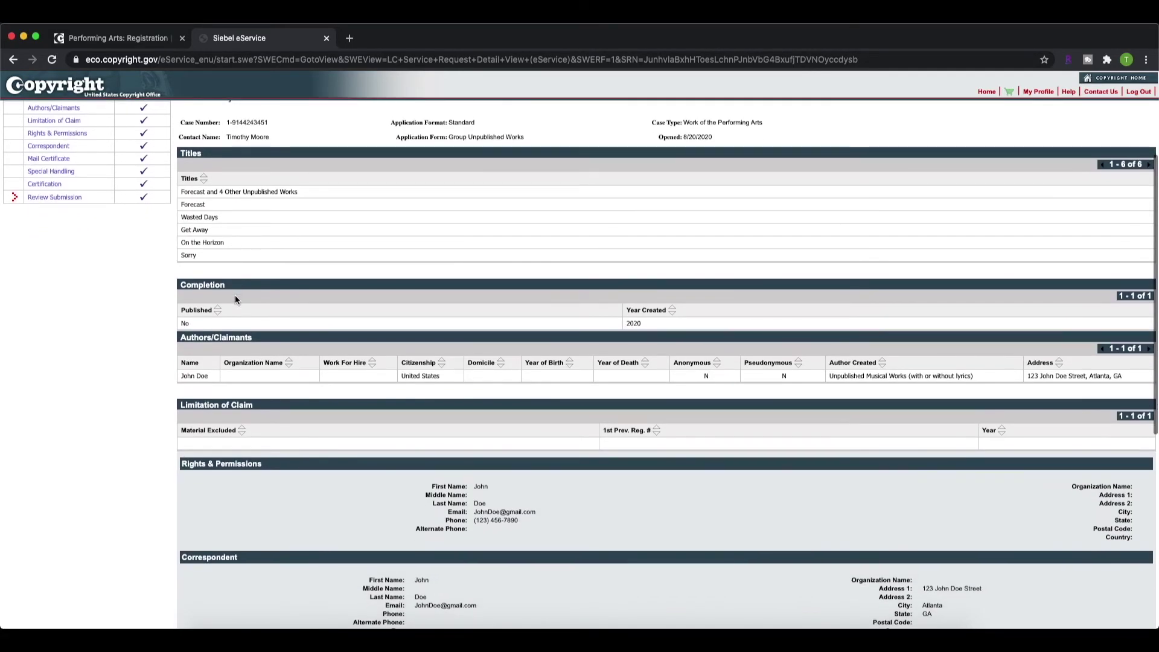
pyautogui.scroll(1, 236, 299)
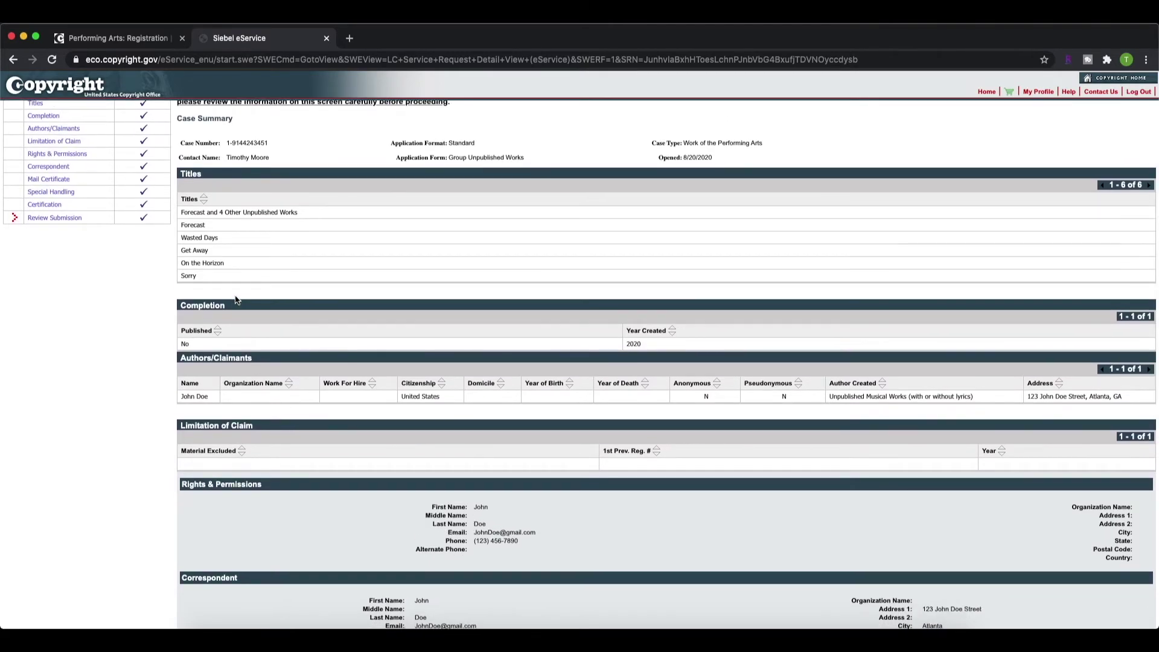
pyautogui.scroll(-3, 235, 298)
pyautogui.scroll(4, 234, 299)
pyautogui.scroll(-1, 234, 298)
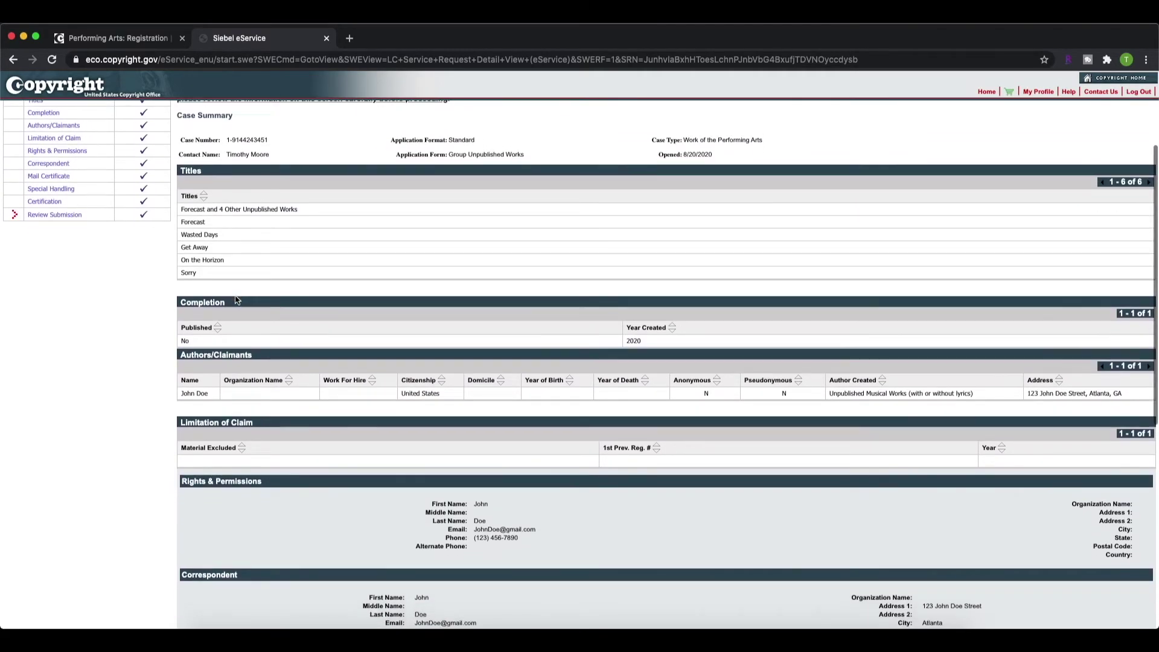
pyautogui.scroll(-5, 236, 299)
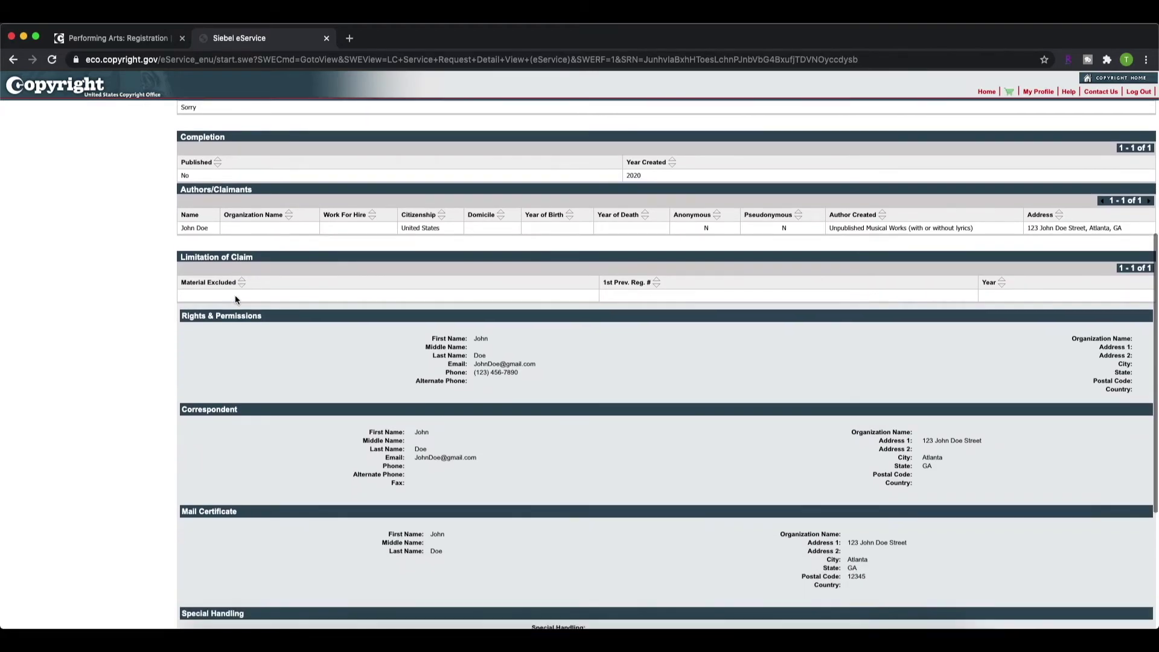
pyautogui.scroll(-6, 235, 299)
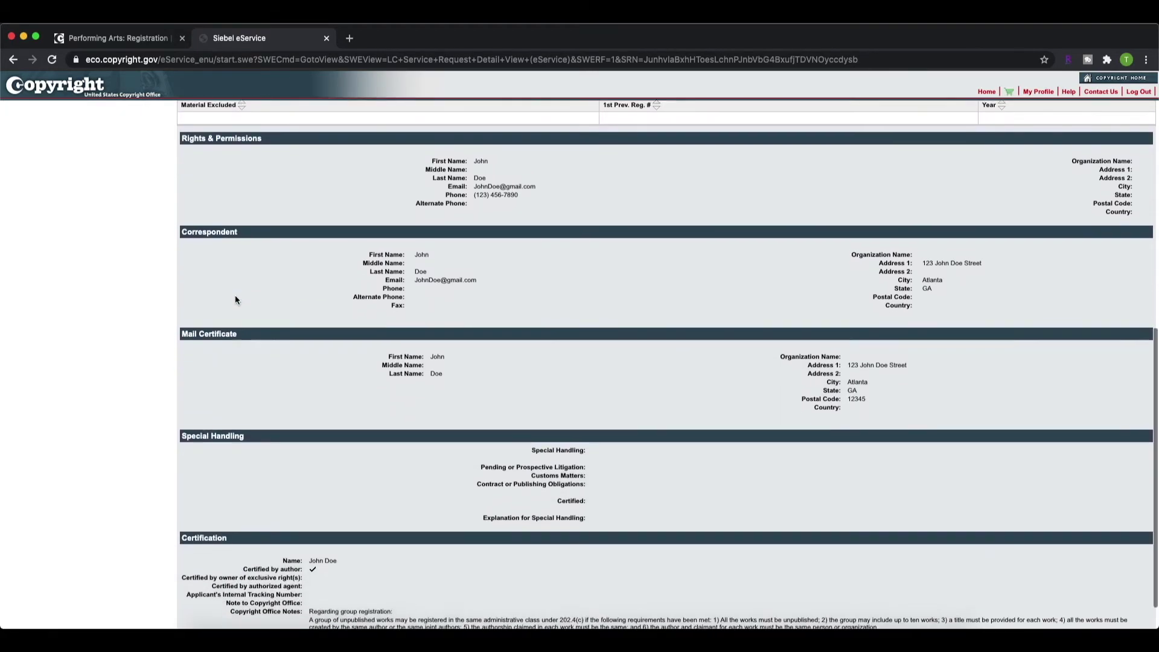
pyautogui.scroll(14, 235, 295)
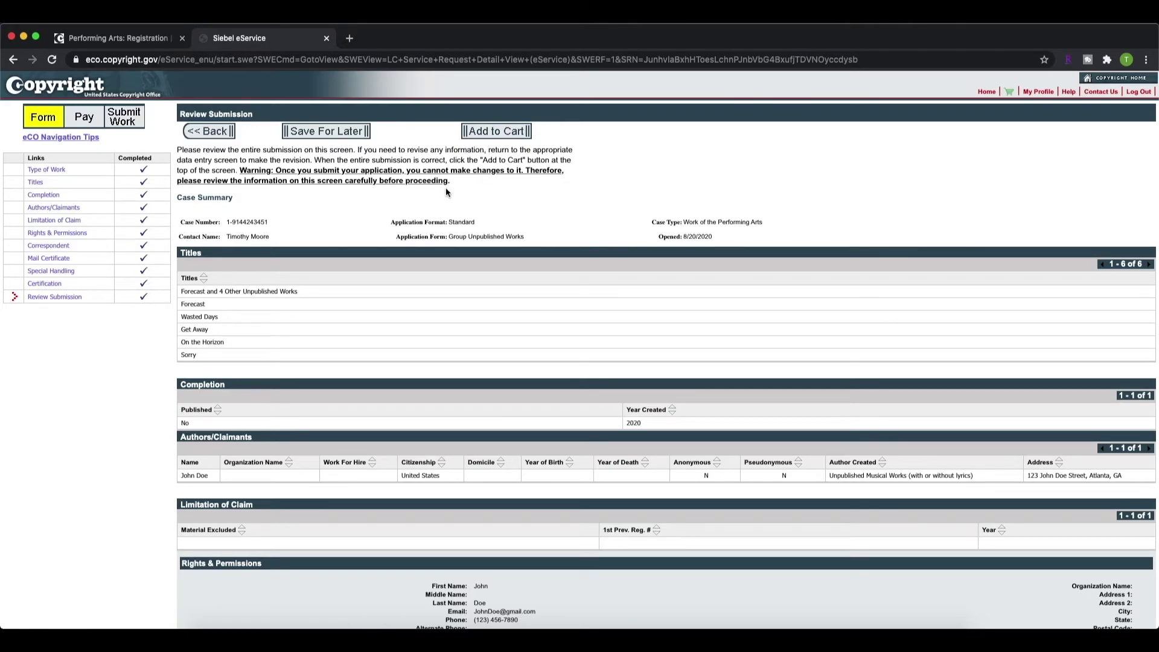
# Step: Add the reviewed application to the cart and check out with the credit card / ACH payment option
pyautogui.click(490, 131)
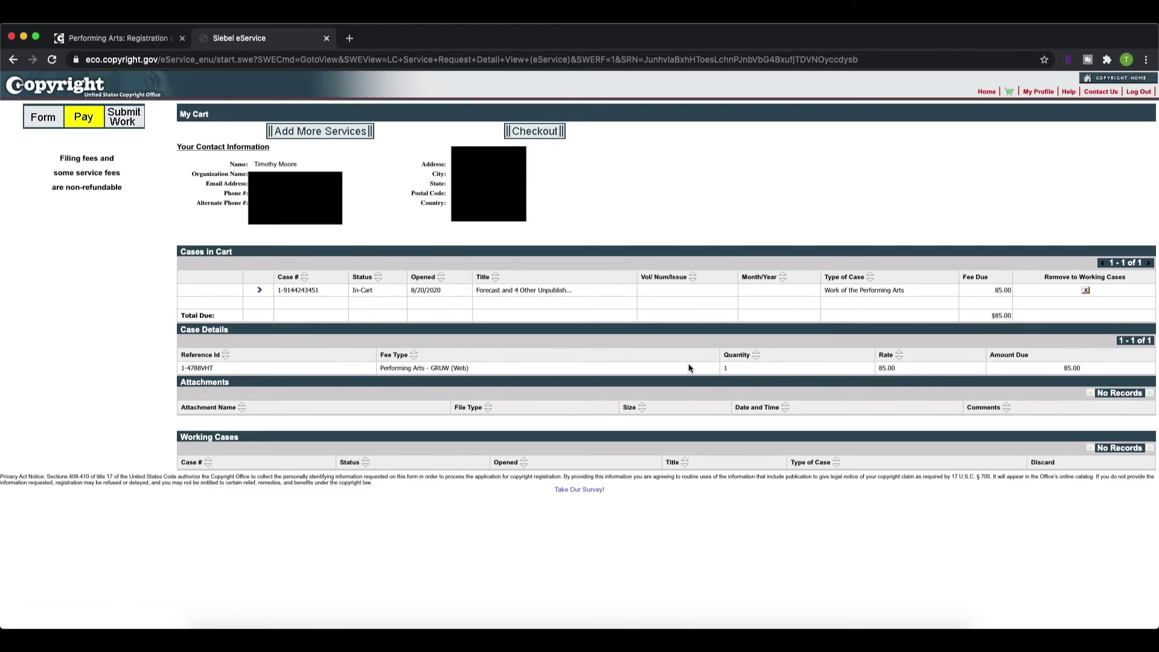
pyautogui.click(538, 134)
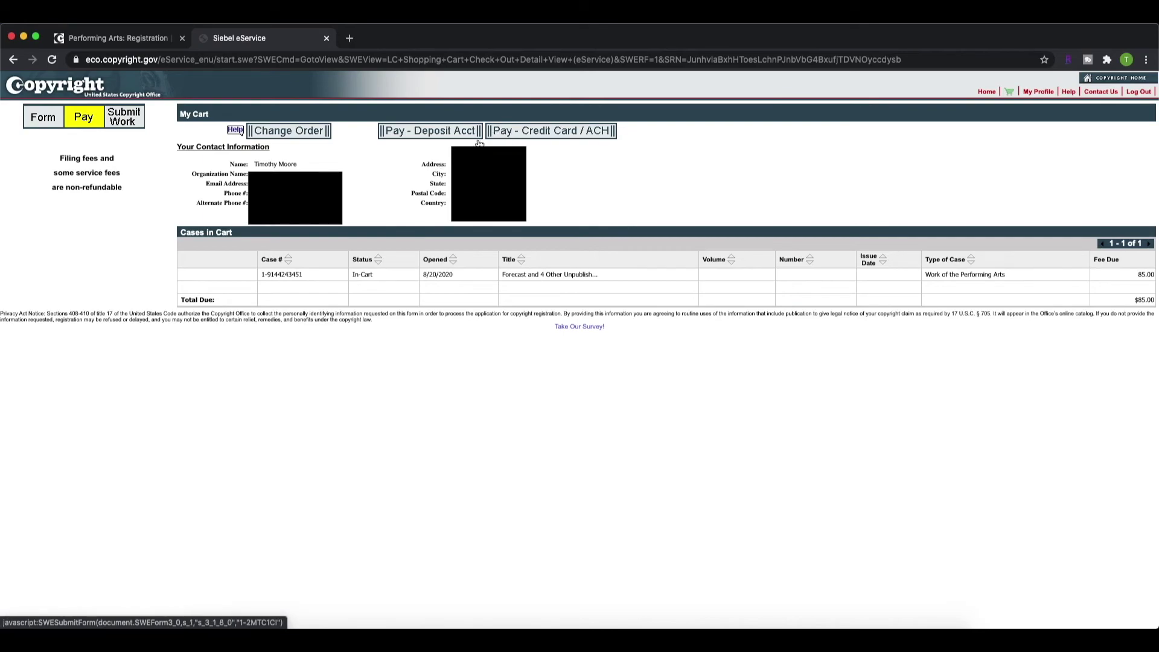
pyautogui.click(538, 138)
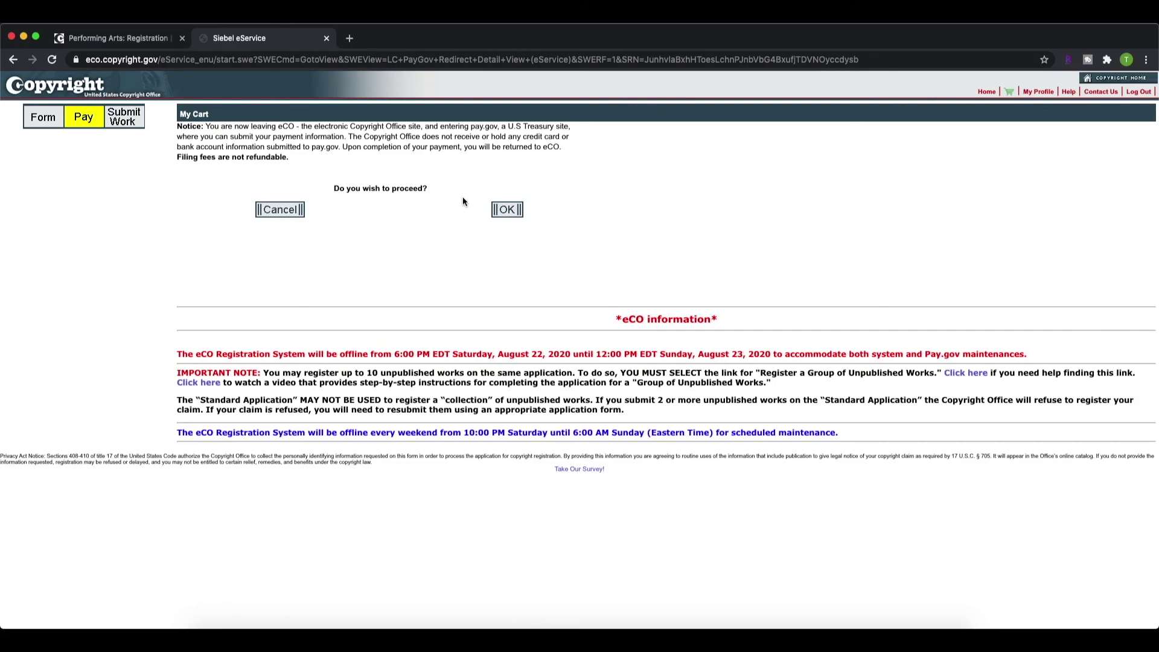
# Step: Proceed to Pay.gov, choose to pay with a debit or credit card, and continue to the card information form
pyautogui.click(506, 210)
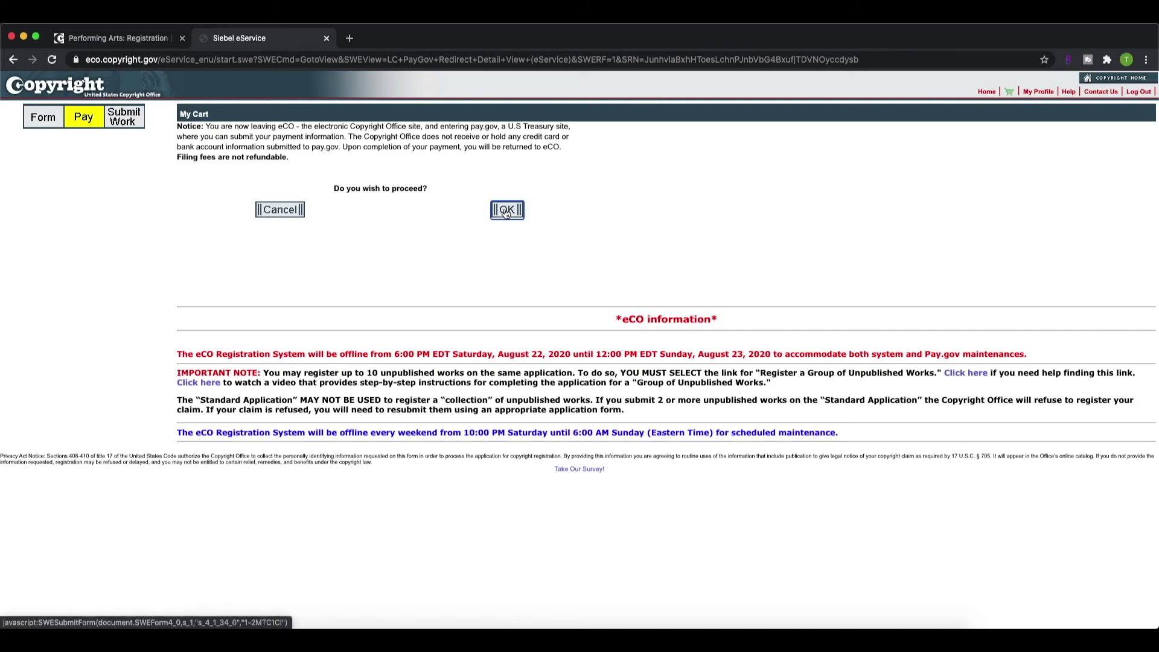
pyautogui.click(505, 210)
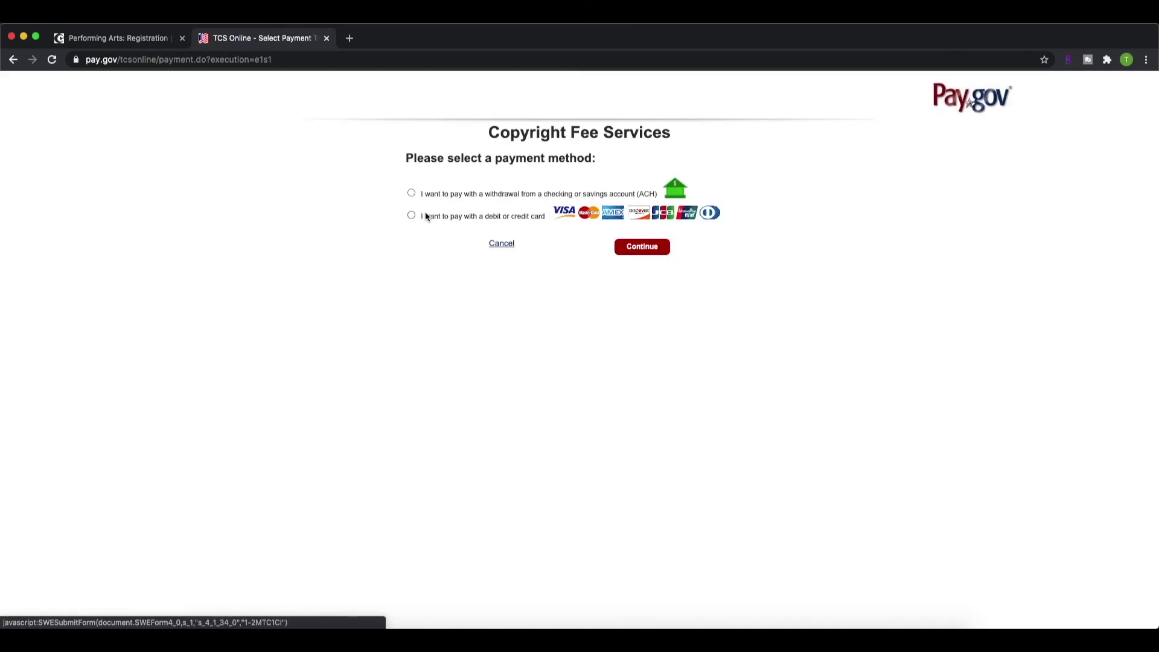
pyautogui.click(635, 248)
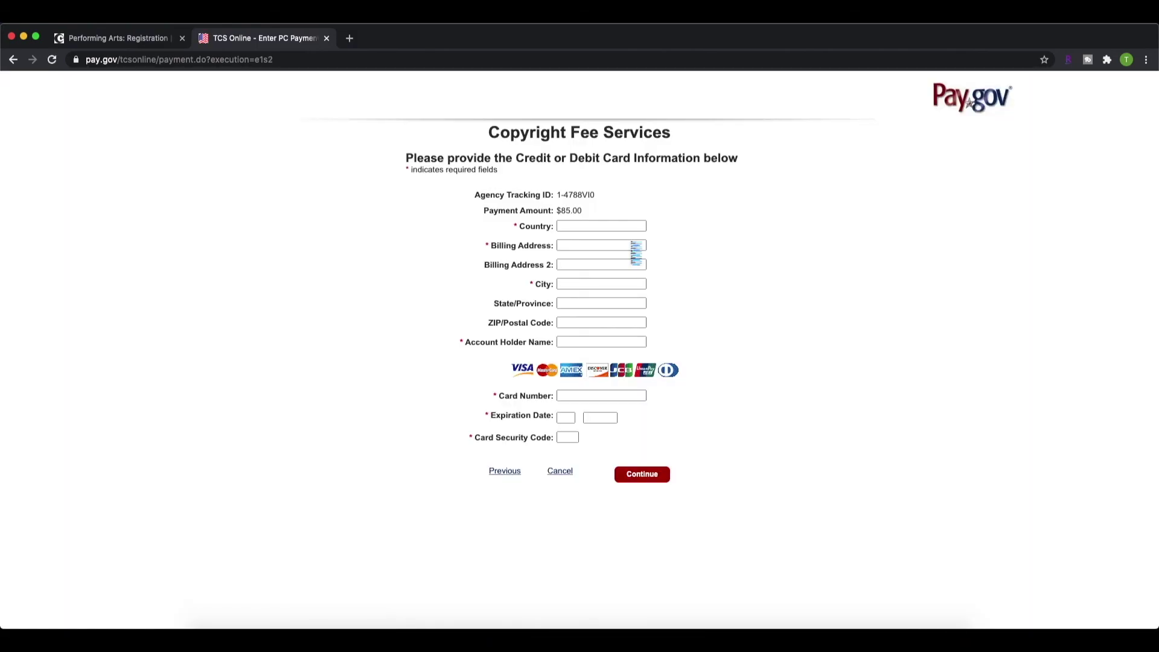